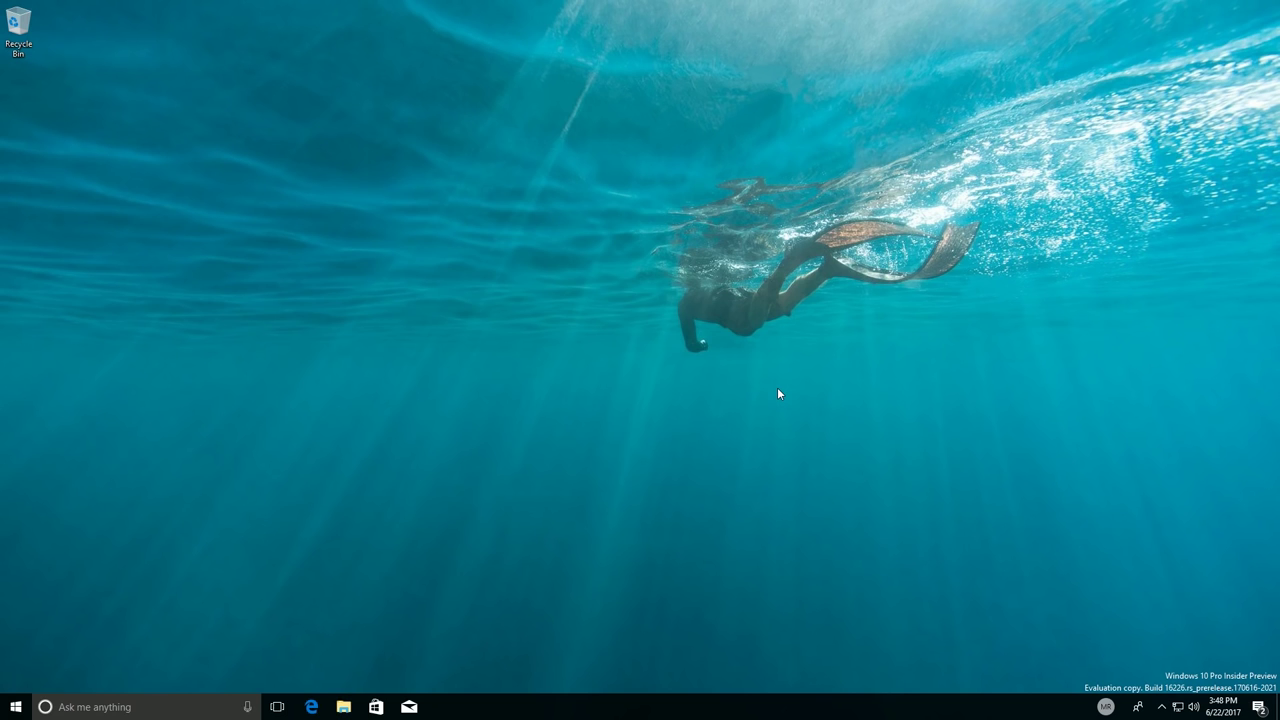
Step: Dismiss the Start menu and notifications panel, then launch Windows Settings with Win+I
key(super)
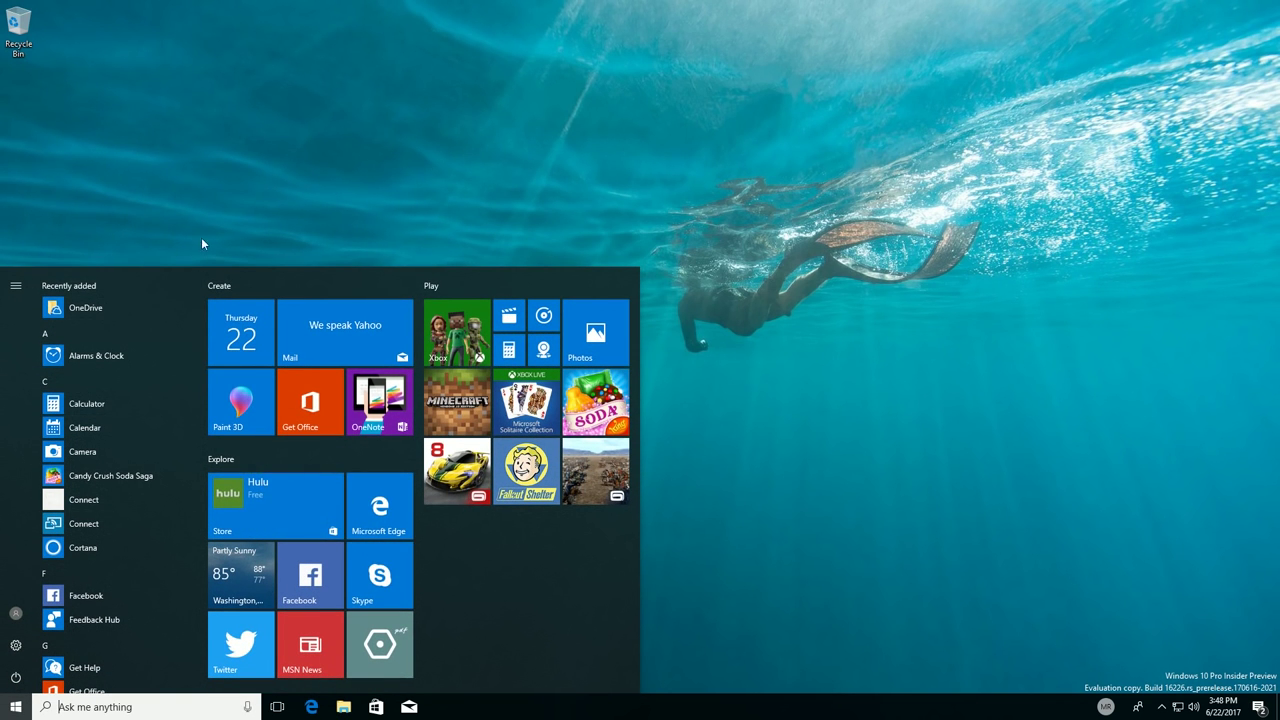
click(1257, 707)
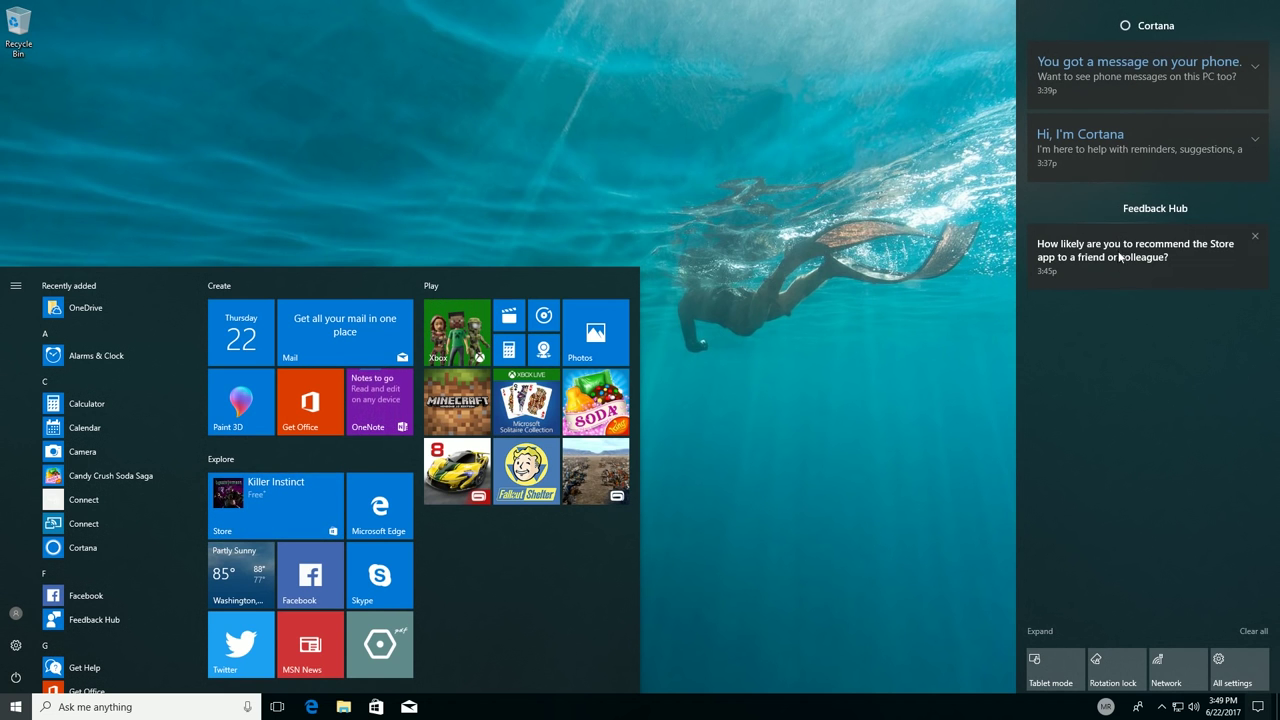
click(1258, 706)
key(super+i)
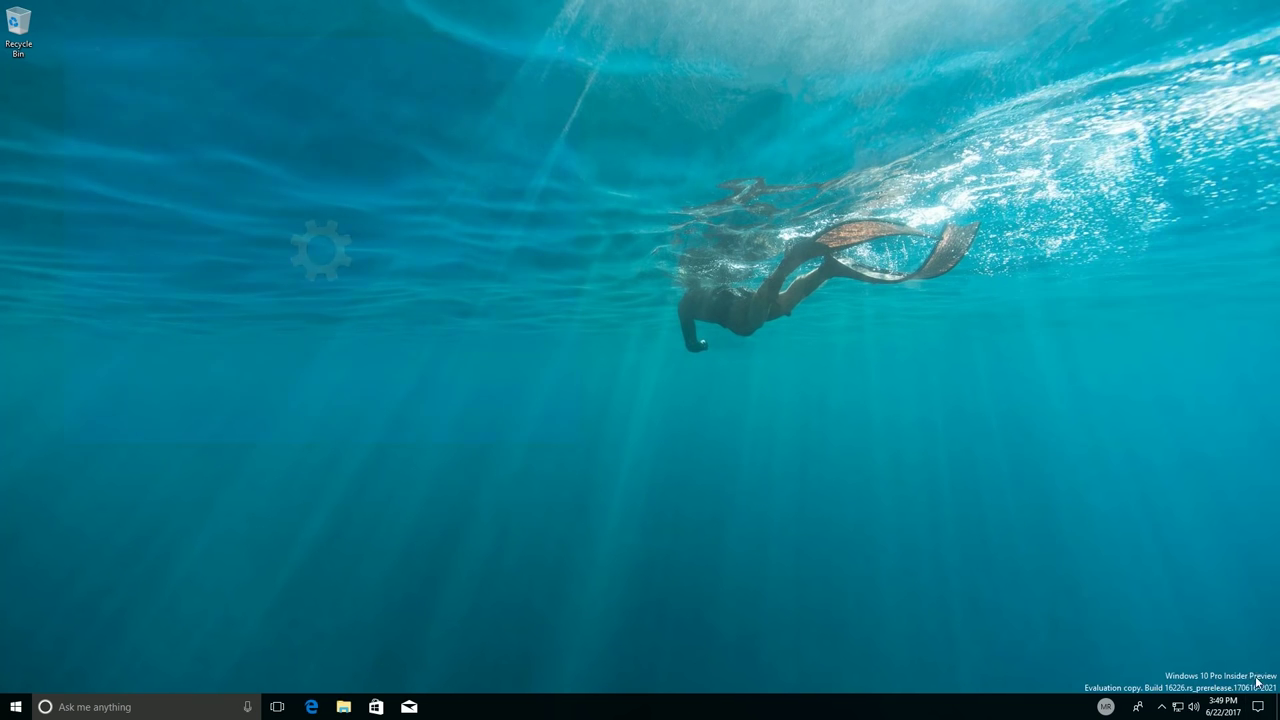
Step: Open the System Display page, visit Cortana's Notebook and Home pages, then launch Edge
click(540, 37)
click(343, 207)
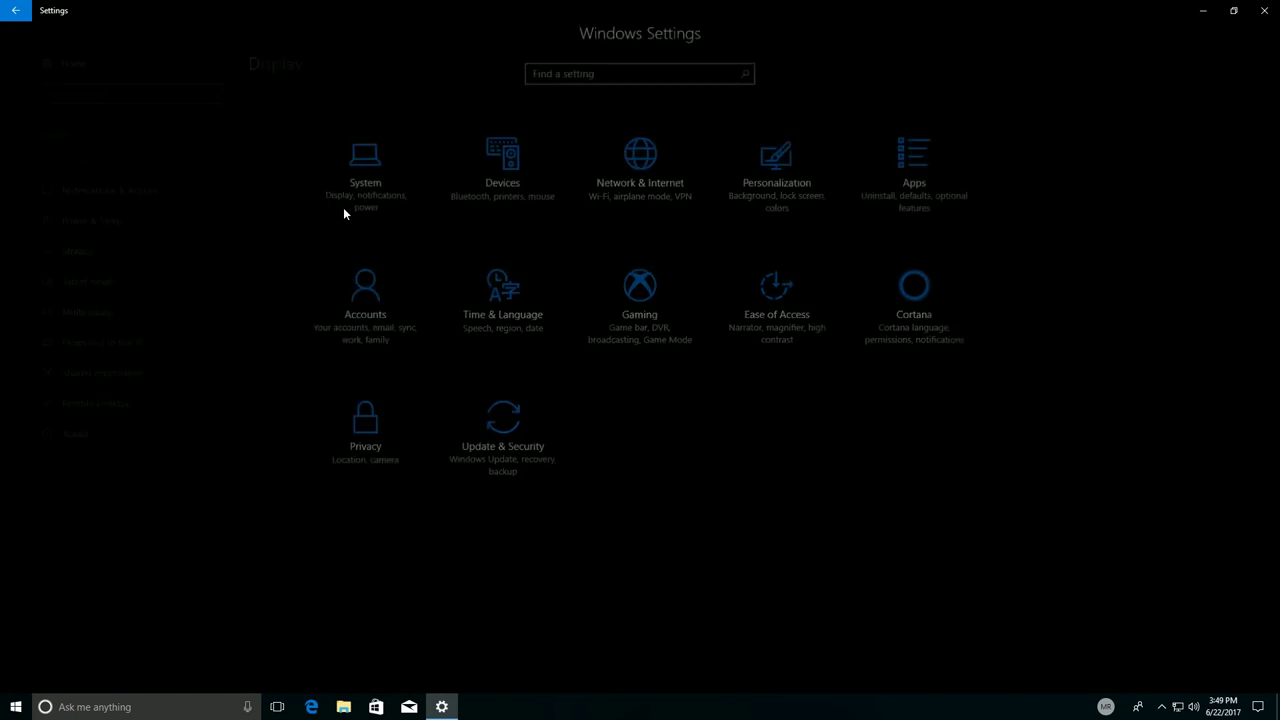
click(105, 706)
click(14, 287)
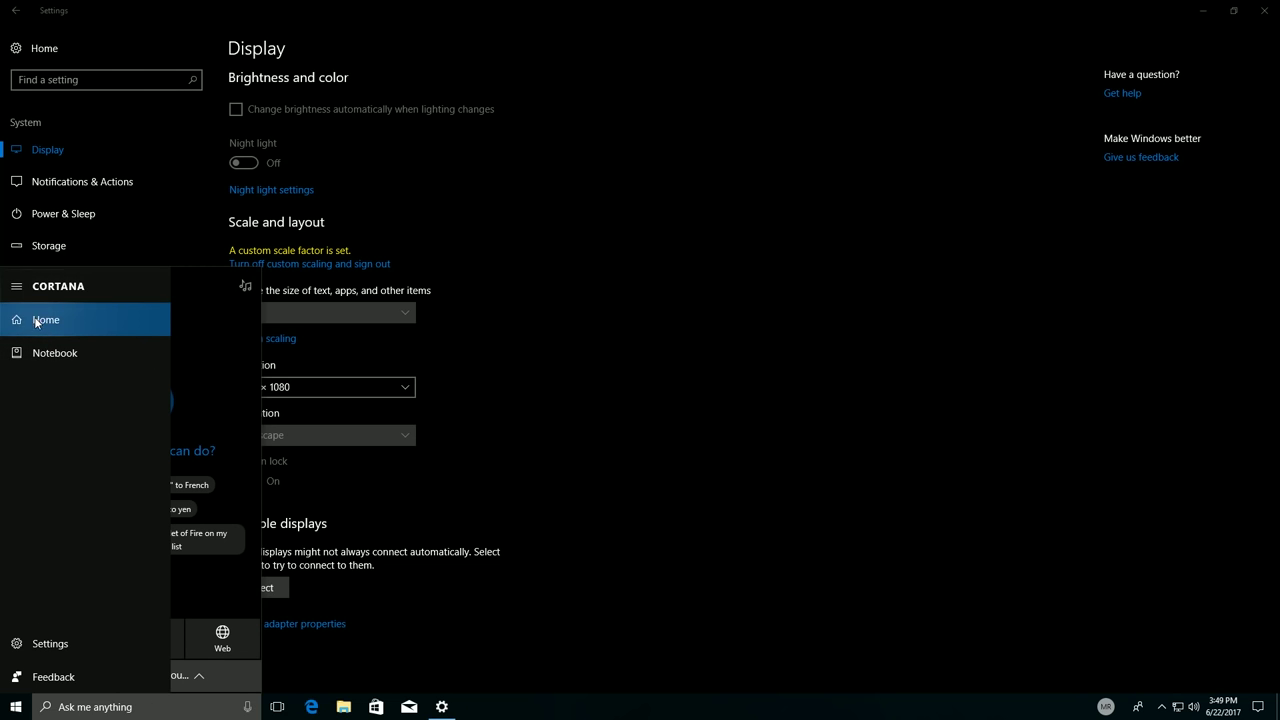
click(90, 354)
click(17, 320)
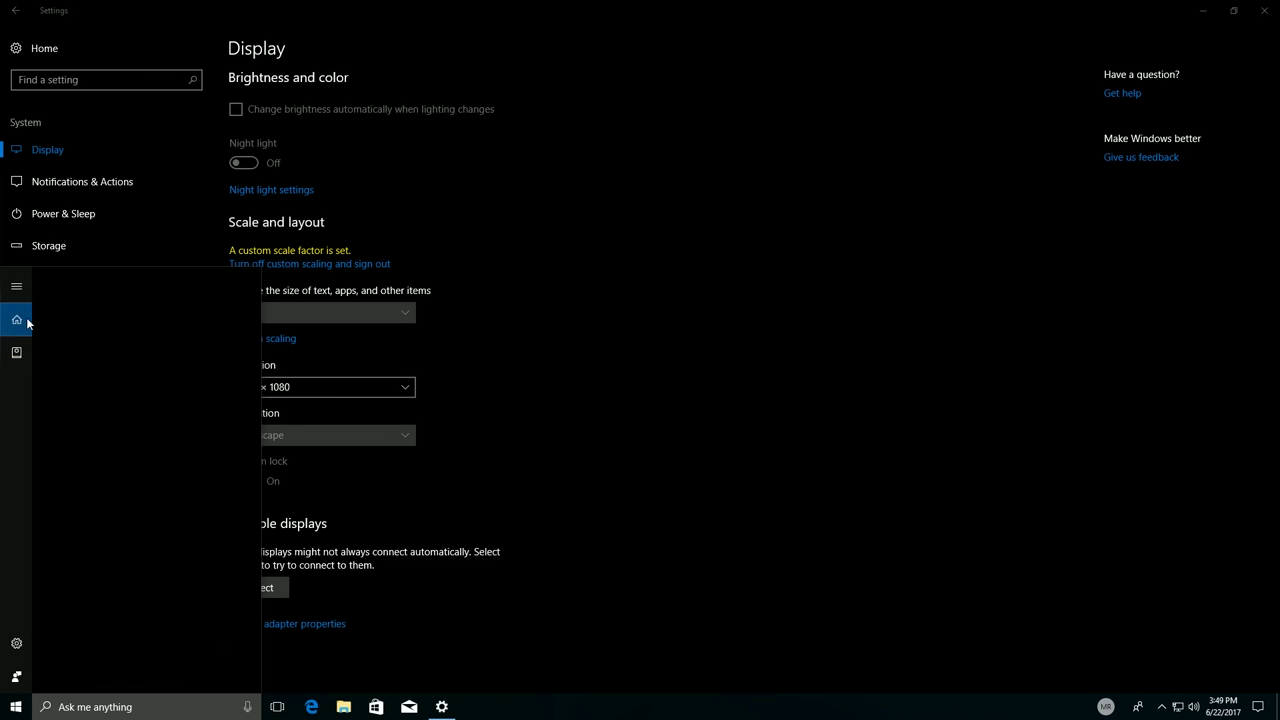
click(311, 707)
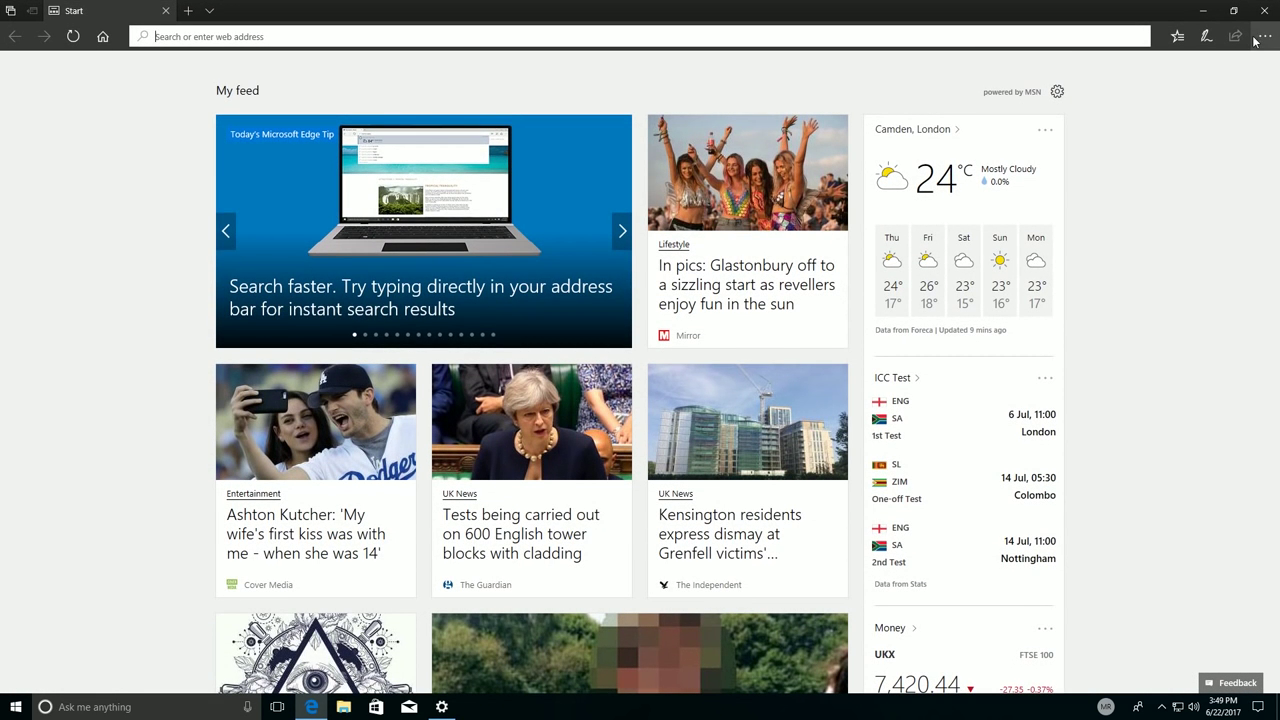
Step: Look through Edge's more-options menu and history list, then show the tab previews
click(1264, 36)
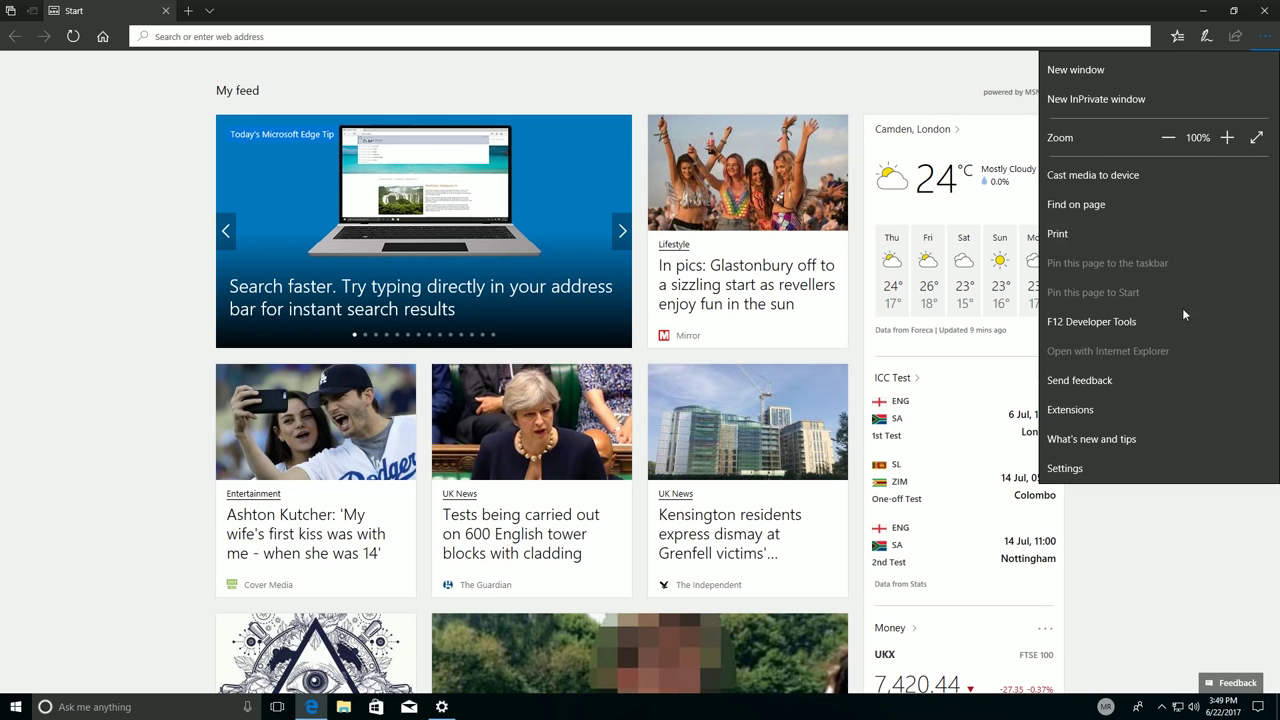
click(1178, 44)
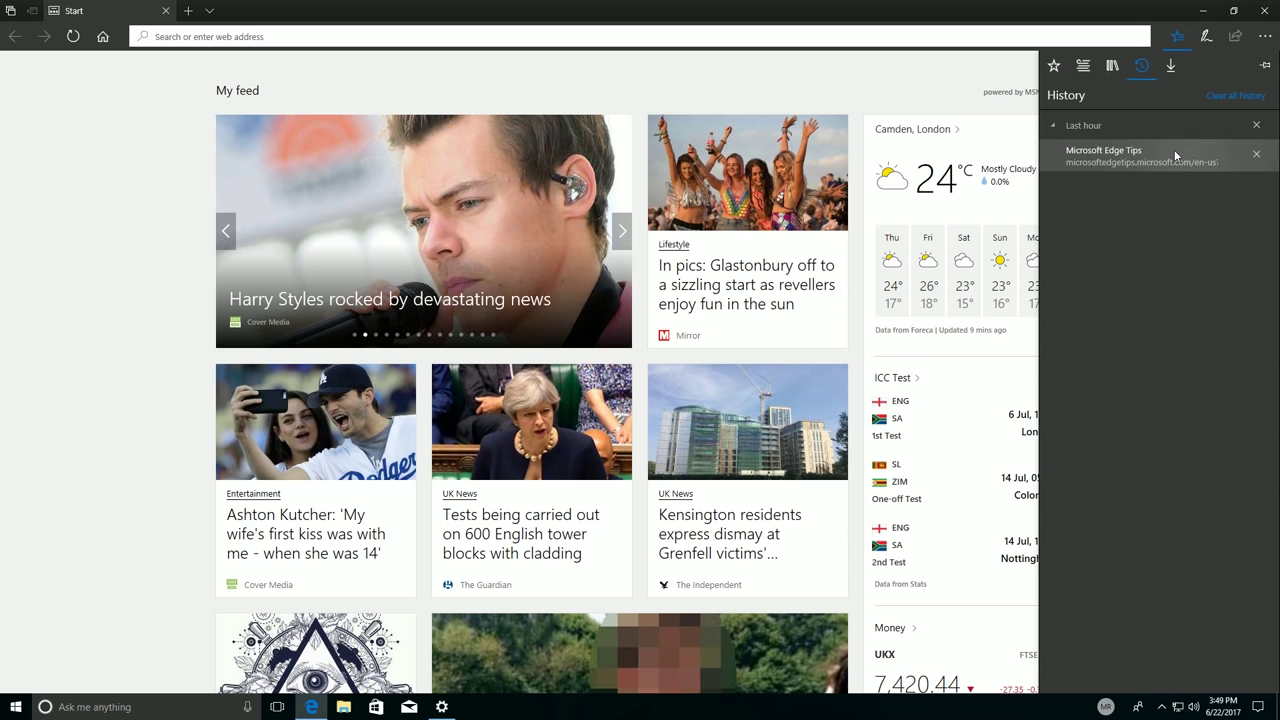
click(209, 10)
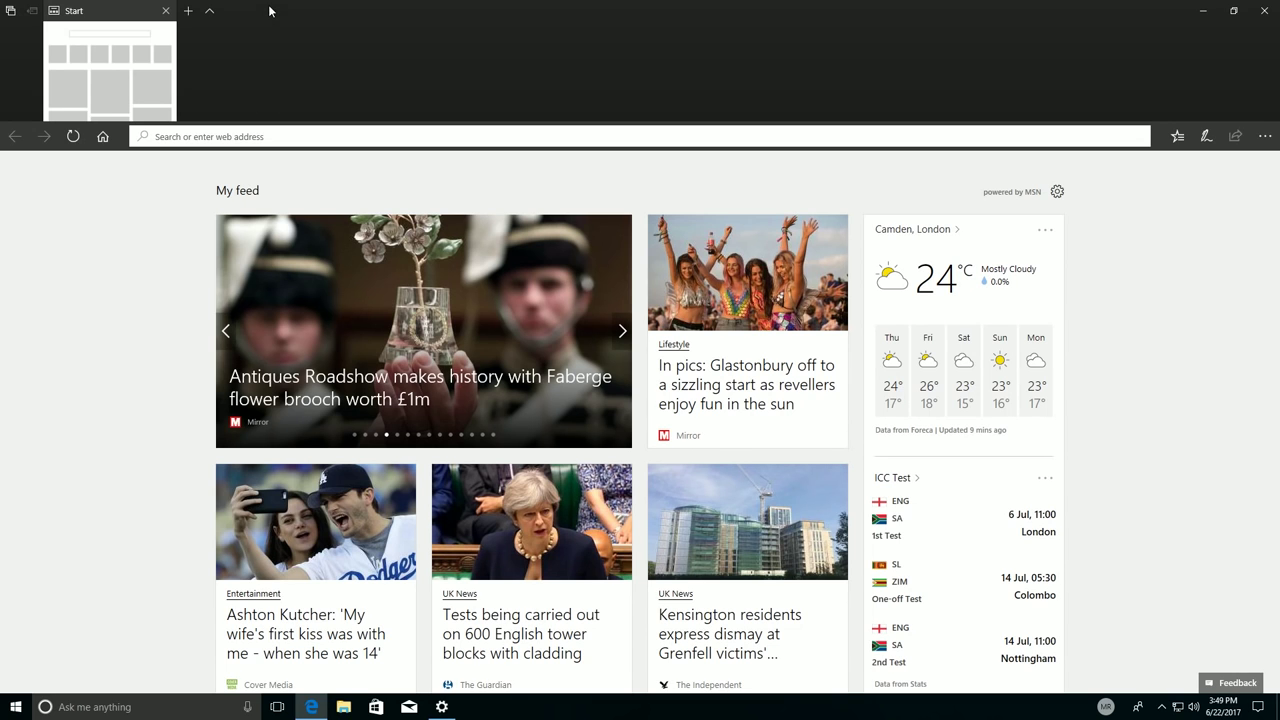
Step: Switch Edge to the Light theme in its settings and hide the tab previews
click(1265, 136)
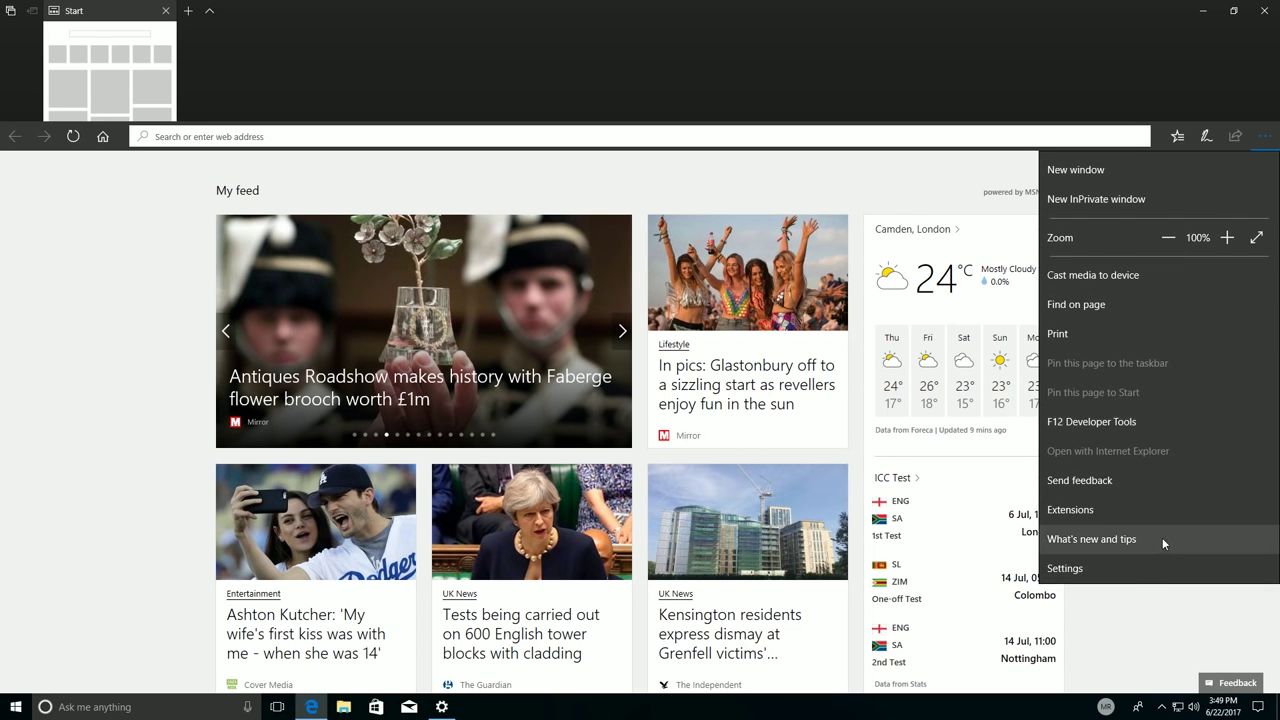
click(1160, 569)
click(1130, 219)
click(1120, 198)
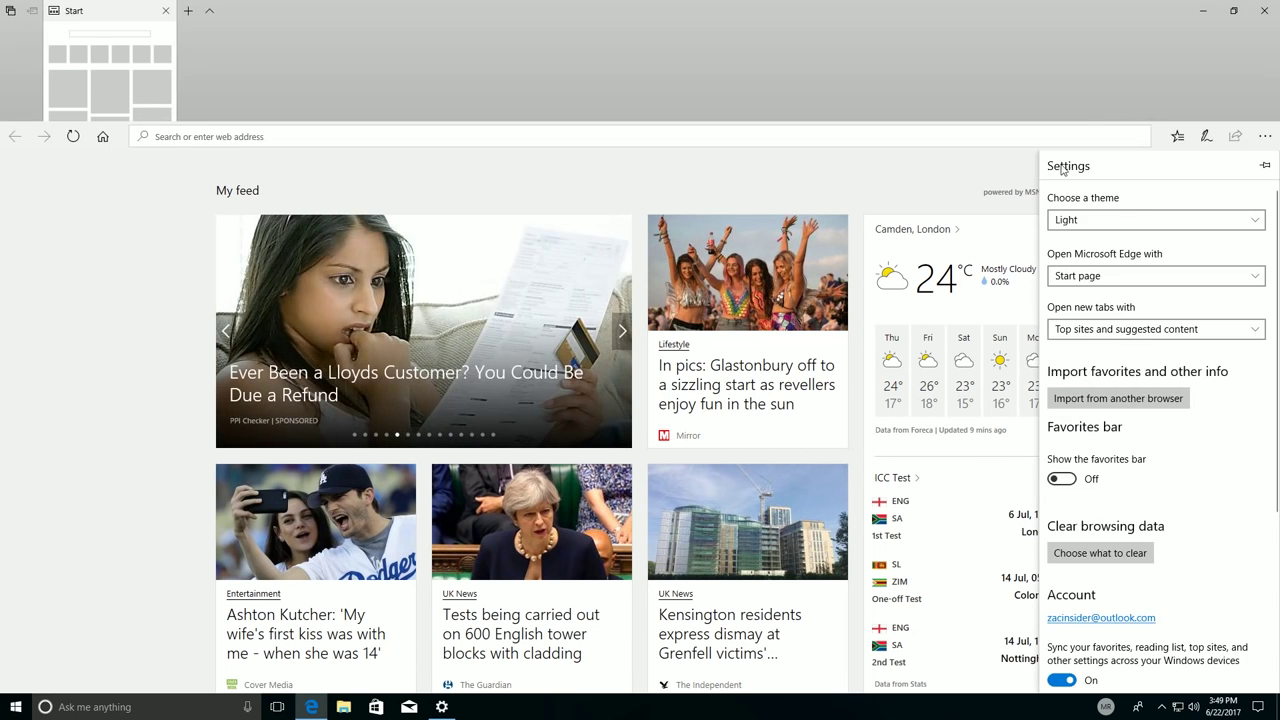
click(1265, 135)
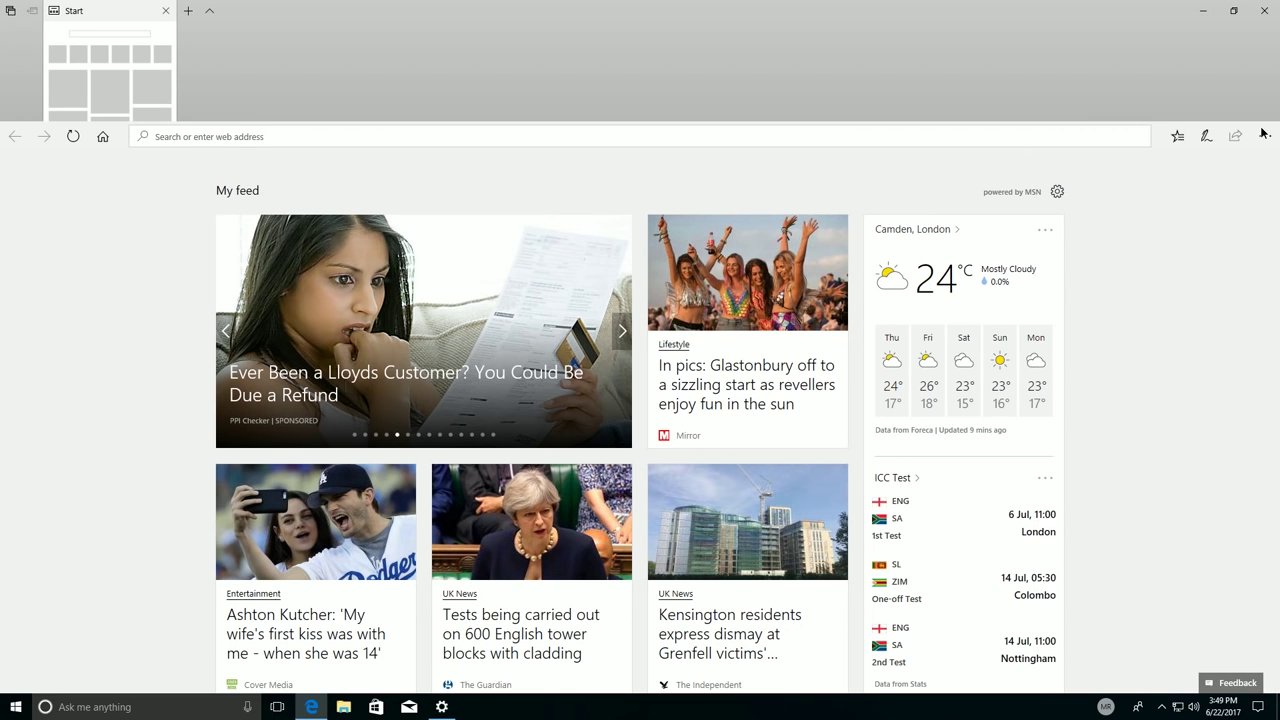
click(210, 12)
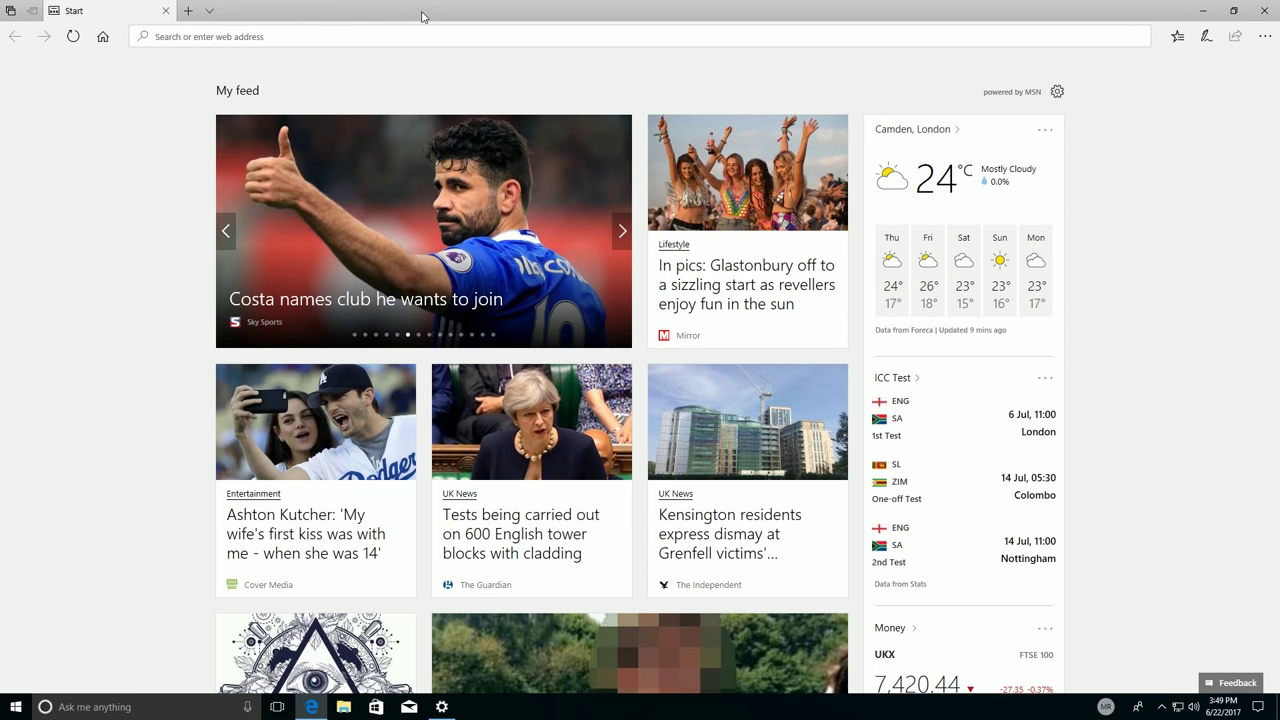
Step: Restore Edge to a smaller window, close Windows Settings, and move Edge up and right
drag(421, 17, 622, 69)
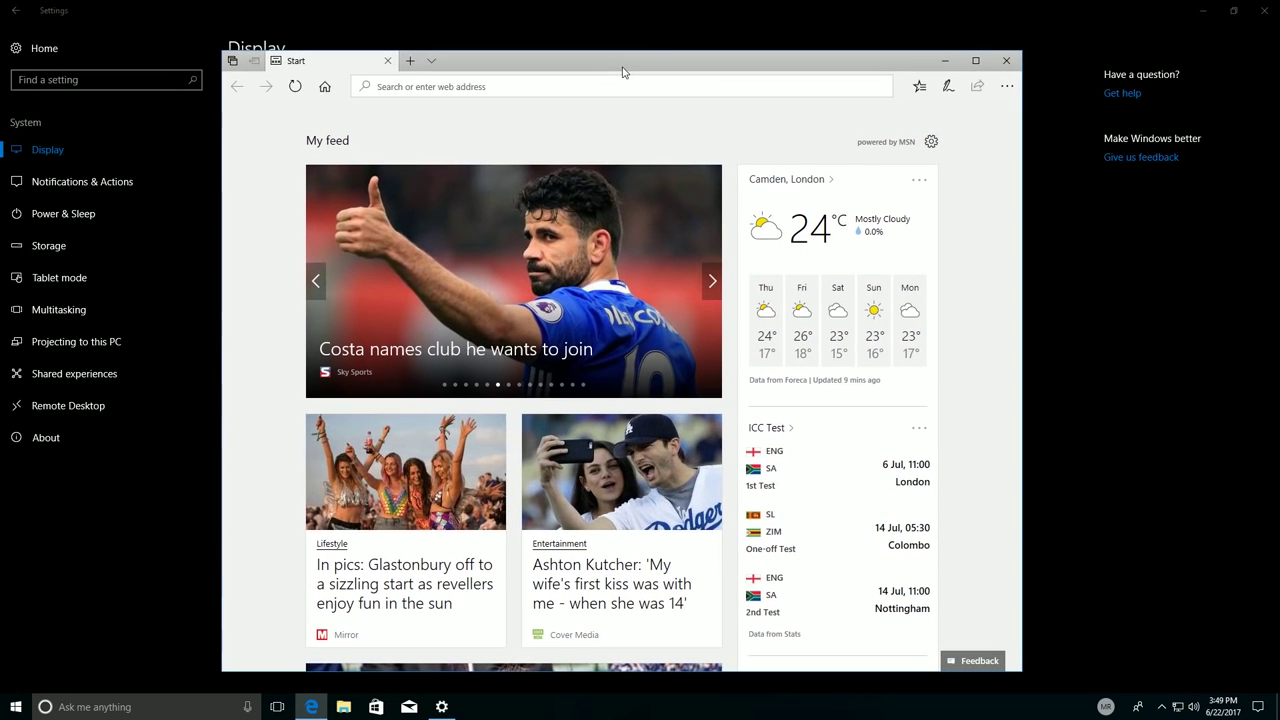
double_click(575, 72)
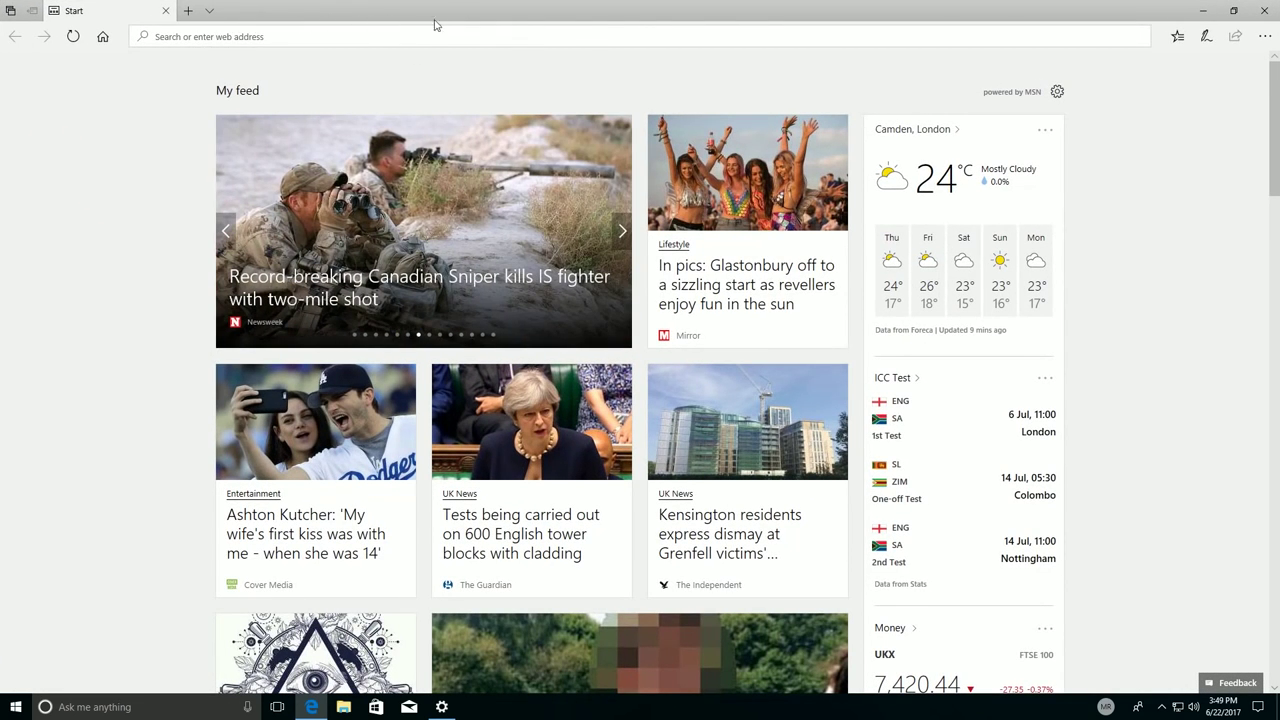
click(1233, 15)
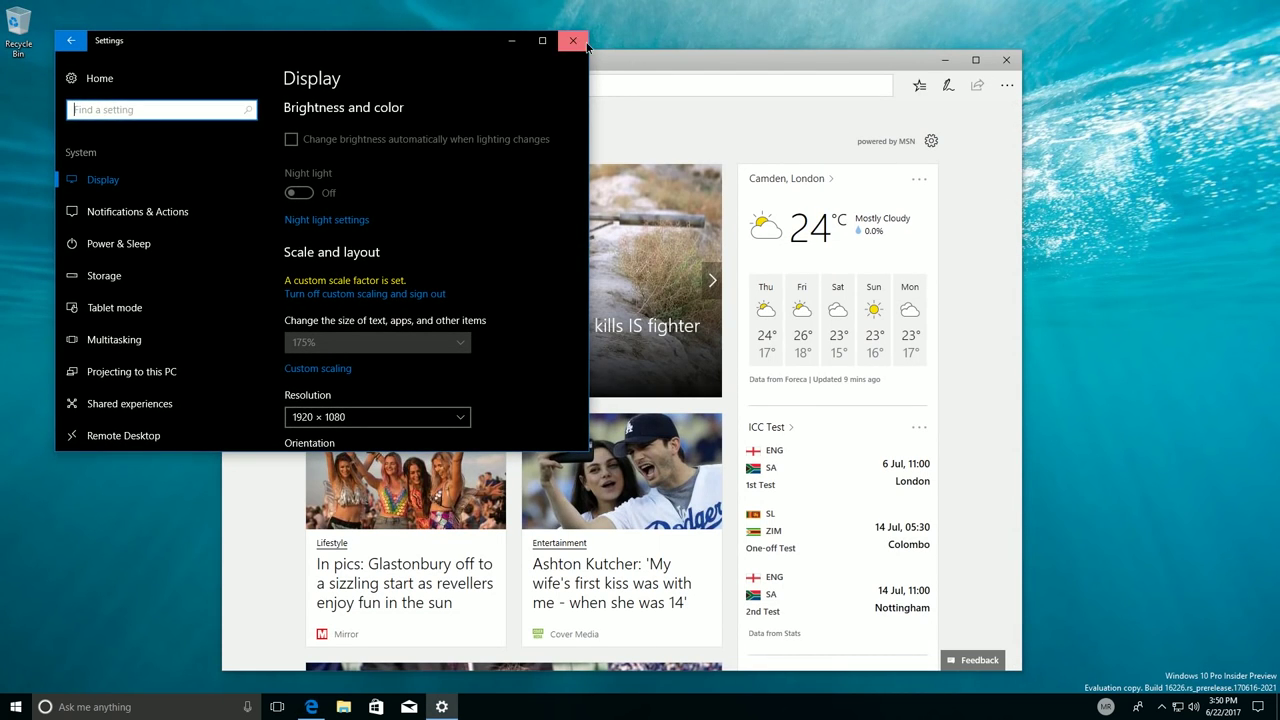
click(573, 40)
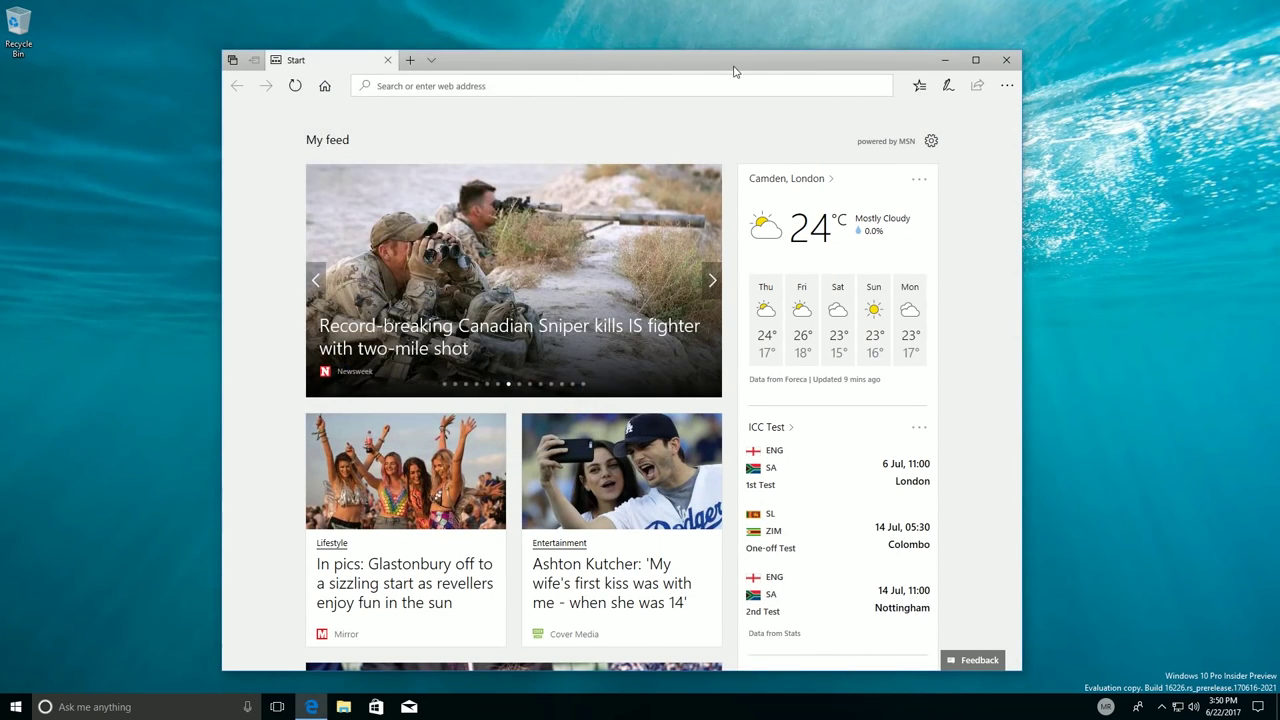
drag(731, 69, 758, 50)
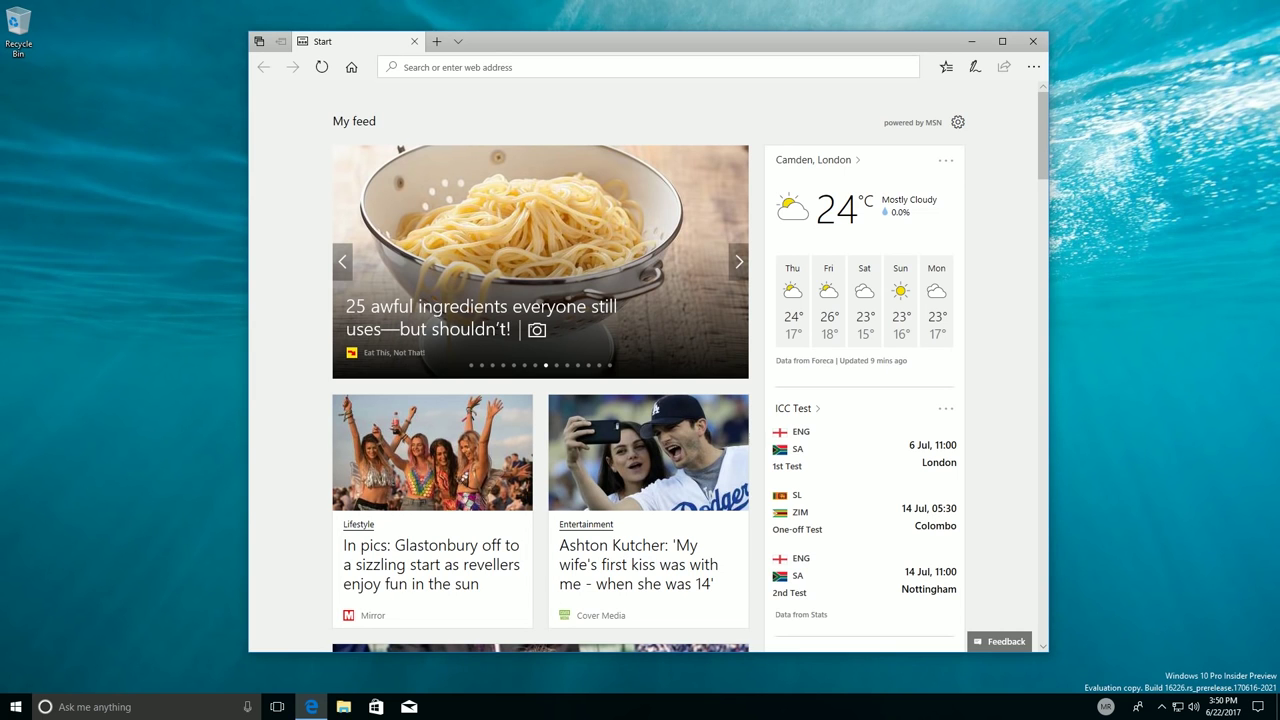
Step: Go to windowscentral.com from the Edge address bar
click(1033, 67)
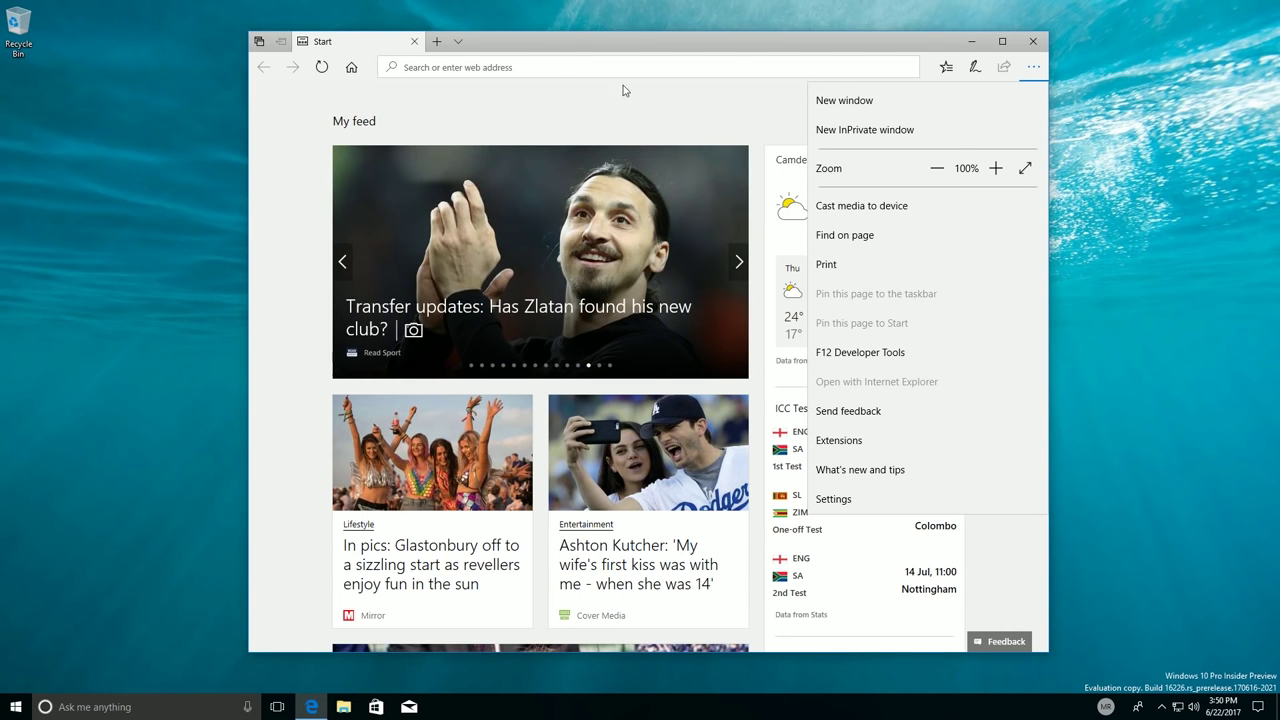
click(583, 77)
text(windowscen)
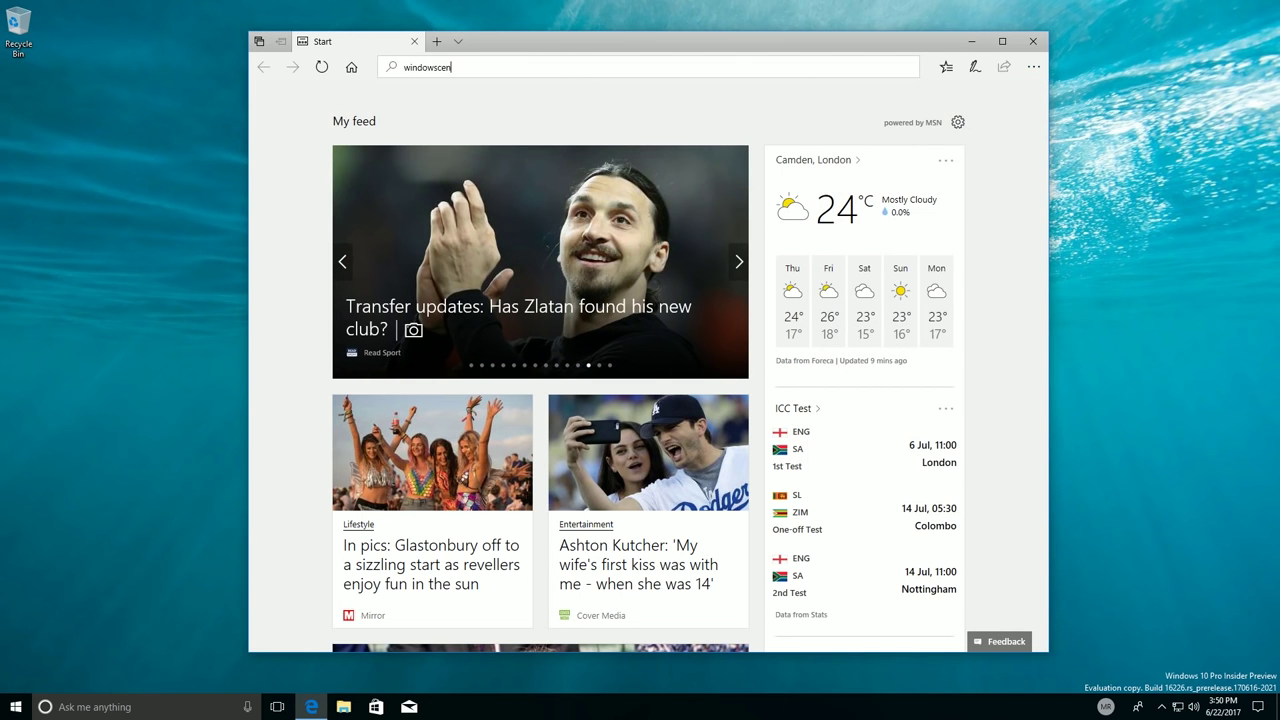
text(.com)
key(Return)
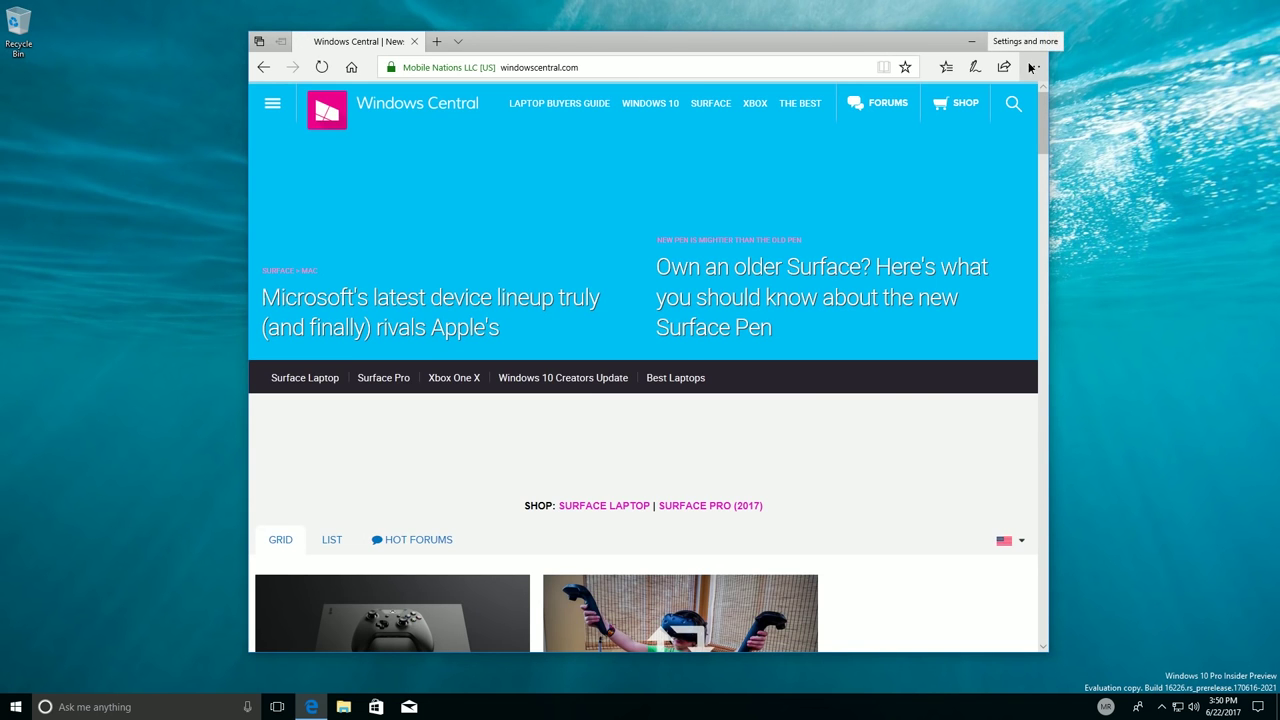
Step: Save the Windows Central page as a favorite in the default folder
click(1031, 68)
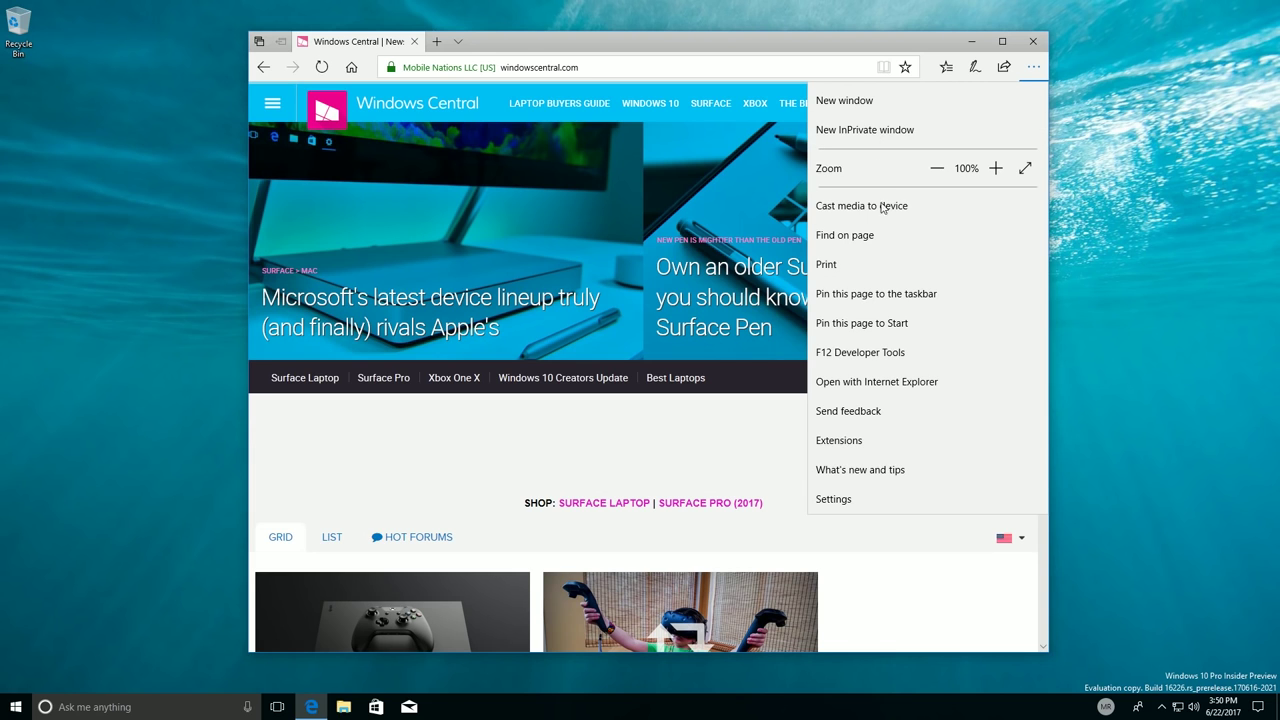
click(827, 41)
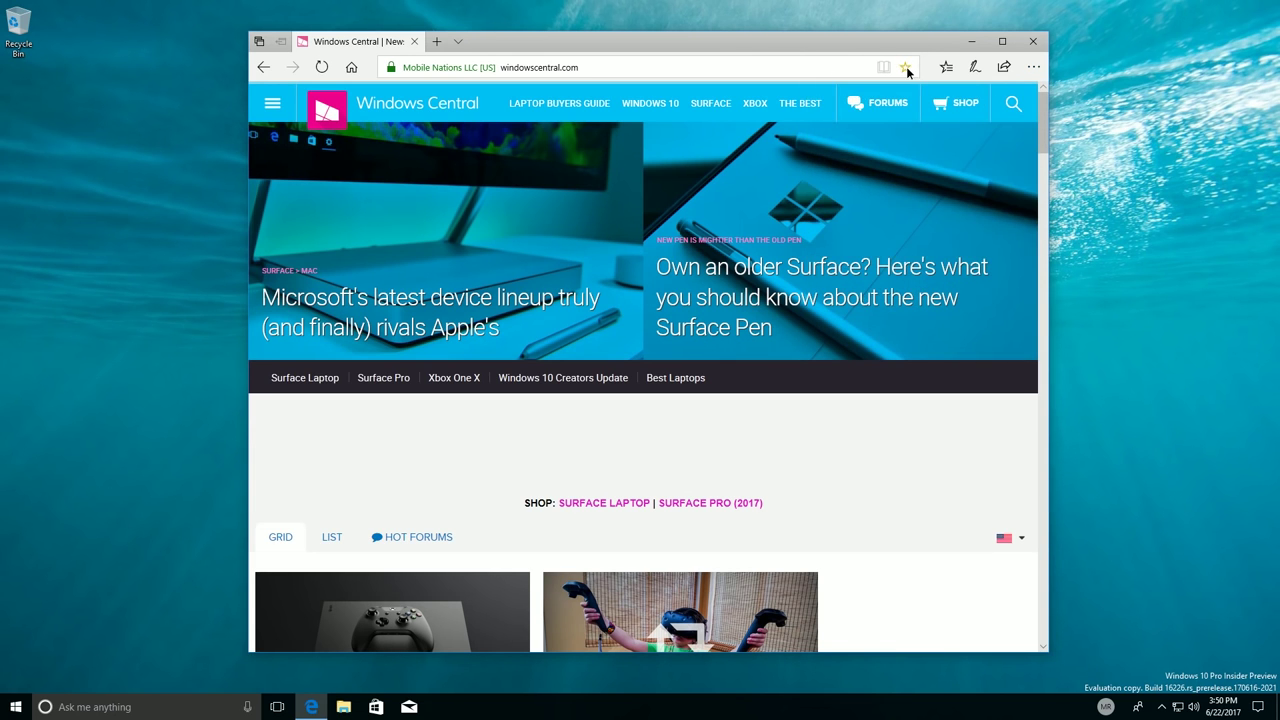
click(905, 67)
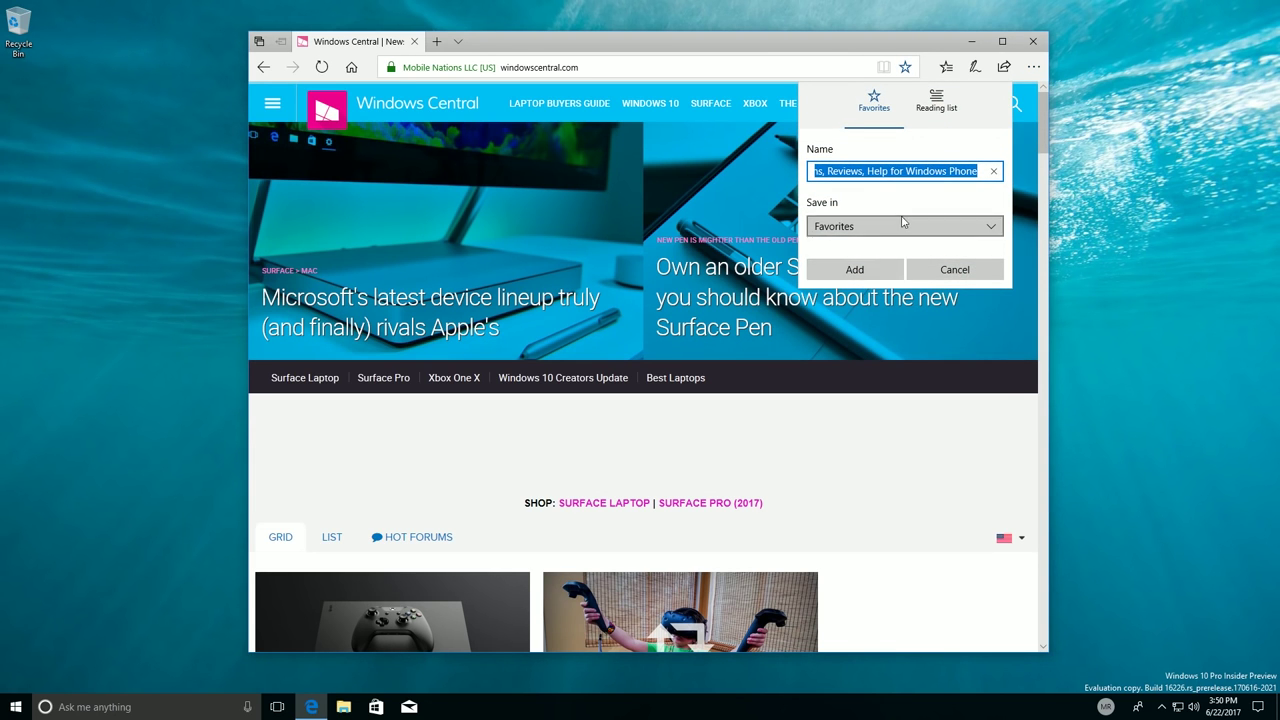
click(903, 226)
click(878, 272)
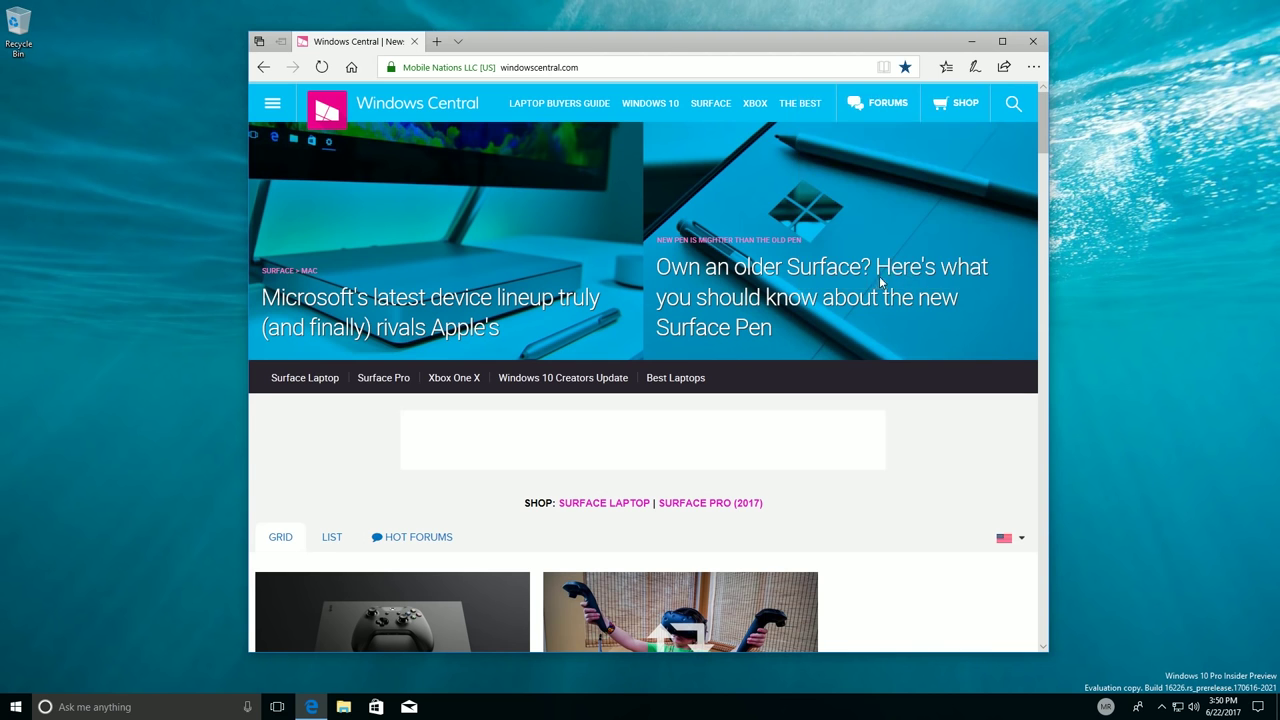
Step: Turn on the favorites bar in Edge settings and check the saved favorites
click(1033, 67)
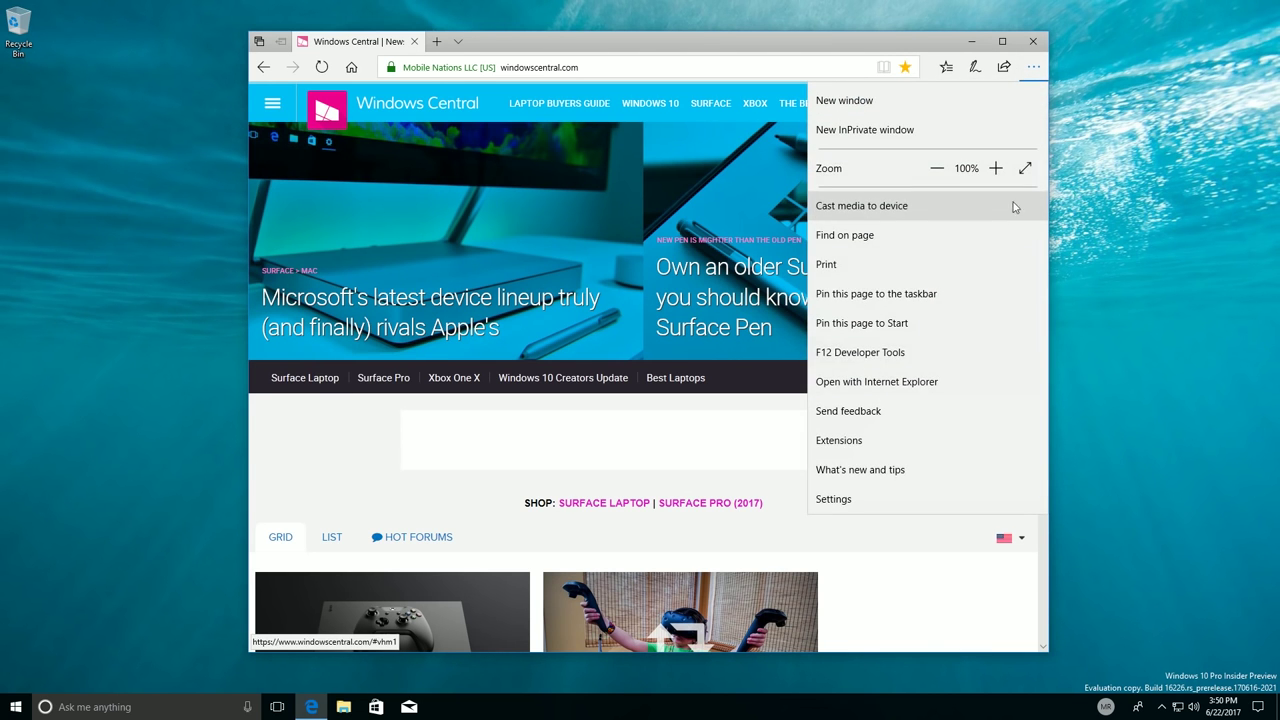
click(916, 499)
click(840, 410)
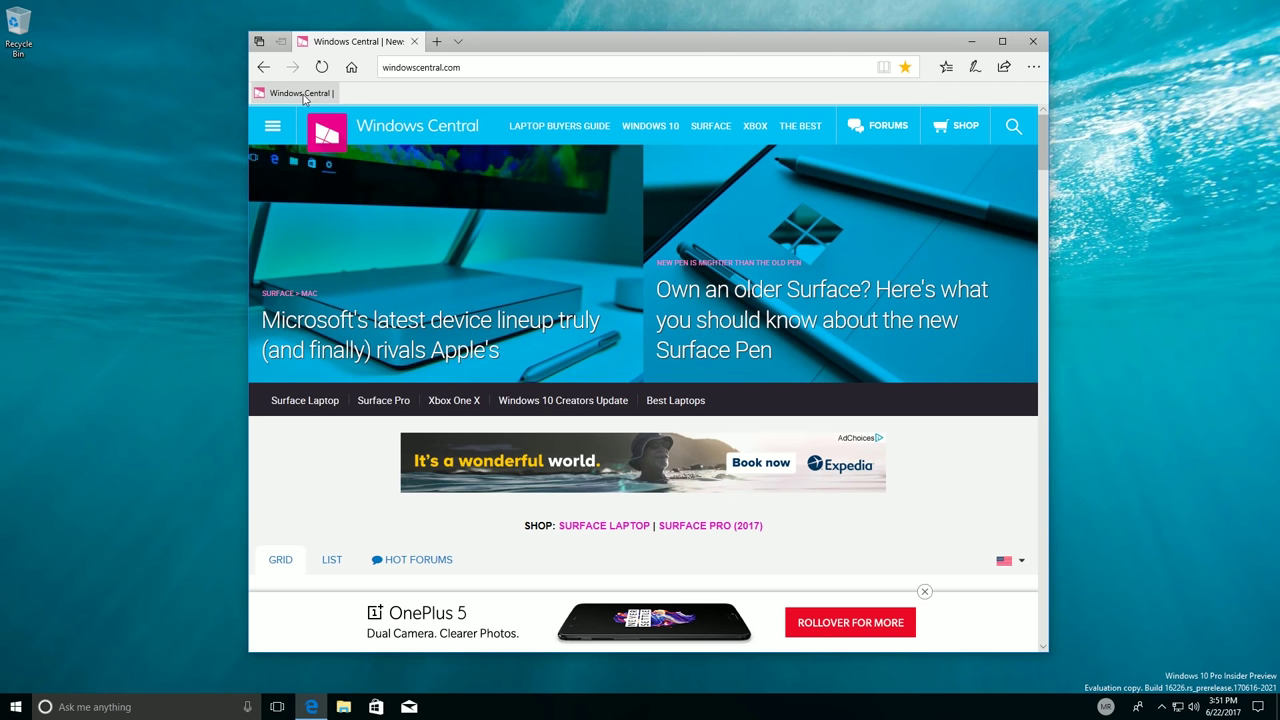
right_click(305, 97)
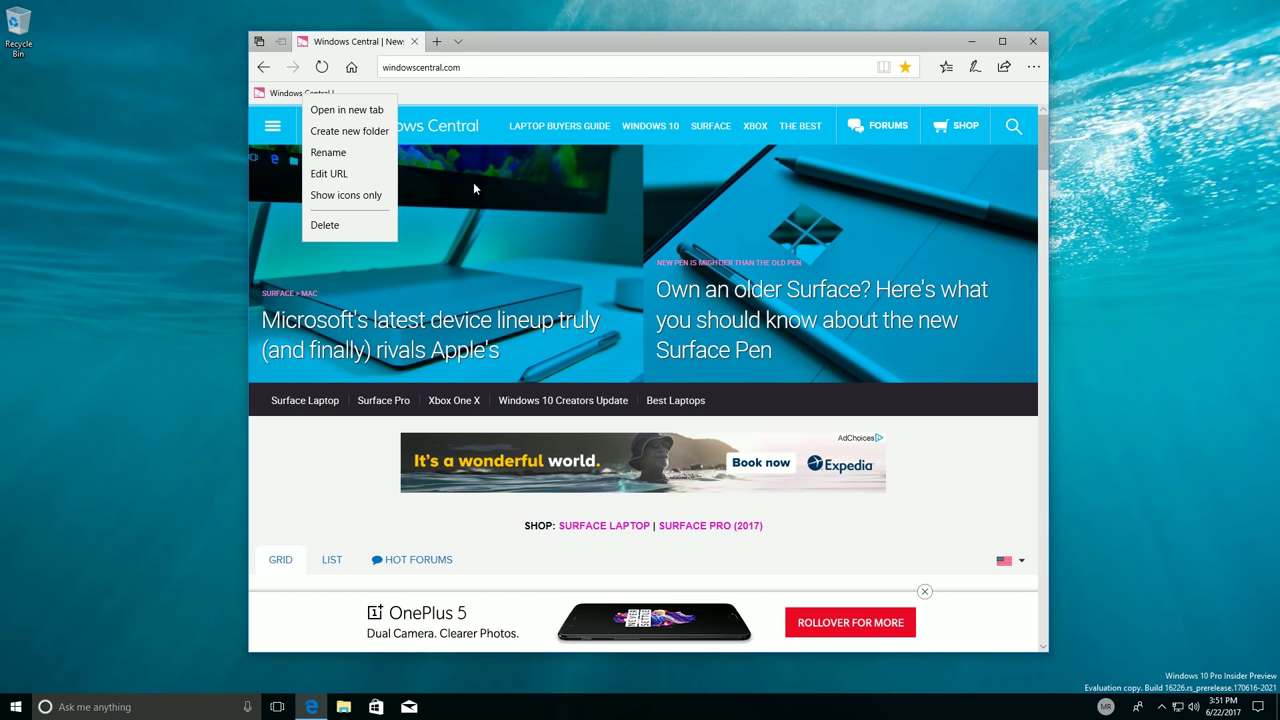
click(895, 81)
click(945, 68)
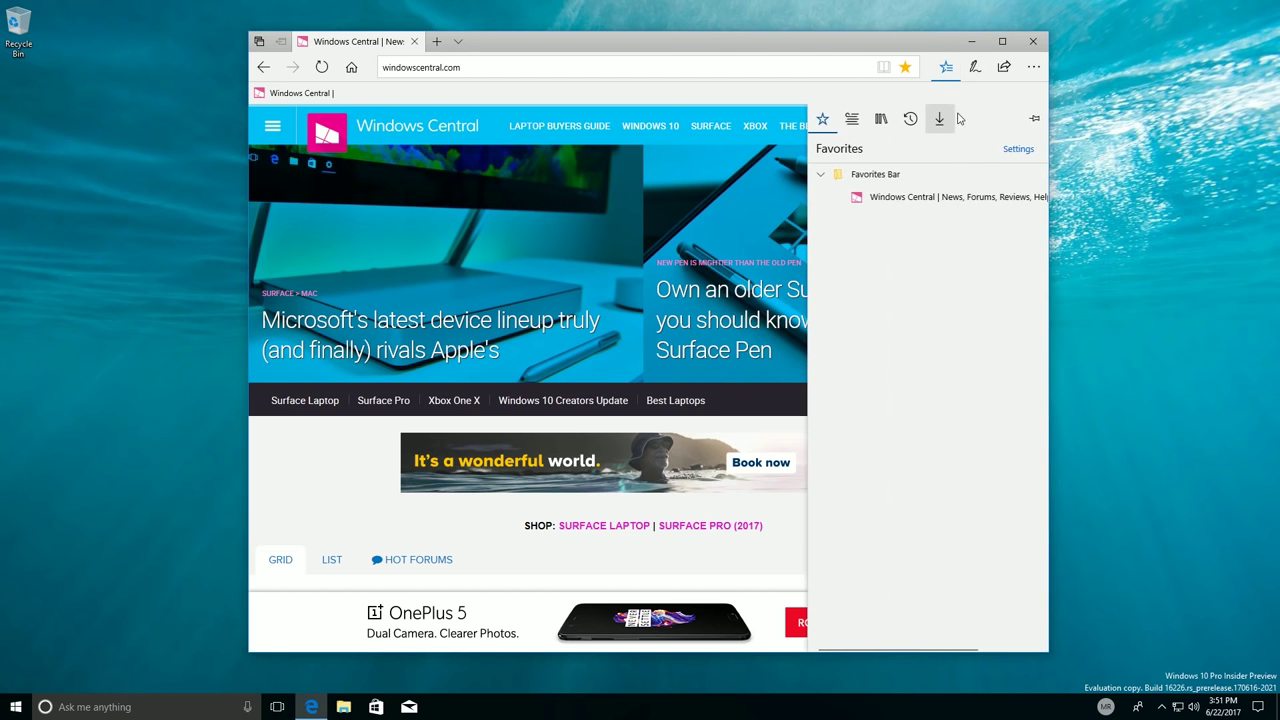
click(905, 67)
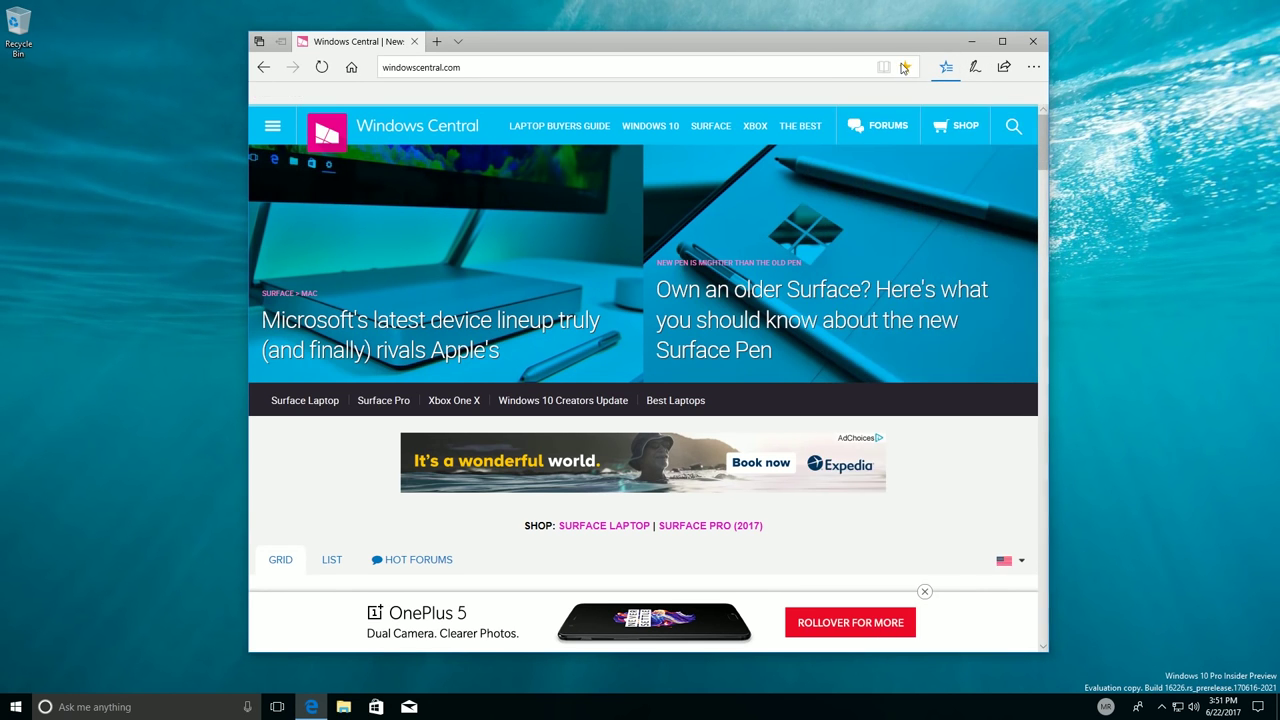
Step: Save the page into a new 'More Favs' folder under Favorites Bar
click(899, 284)
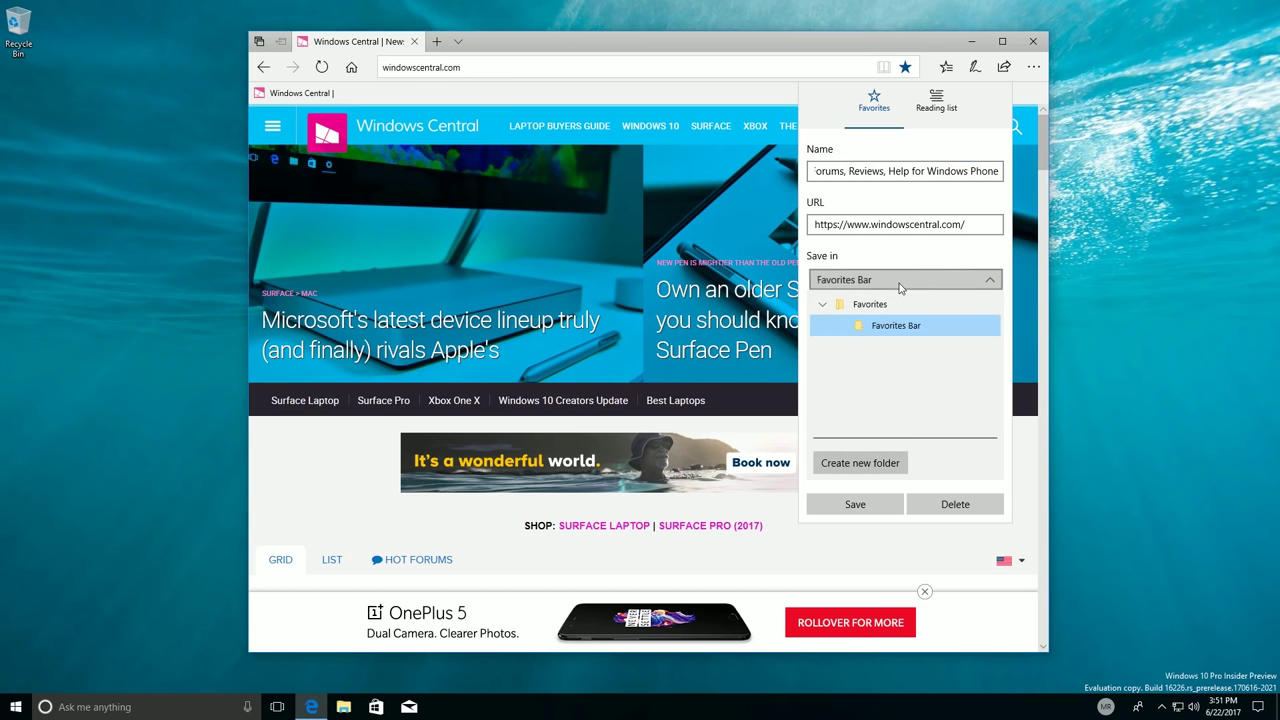
click(874, 332)
click(830, 460)
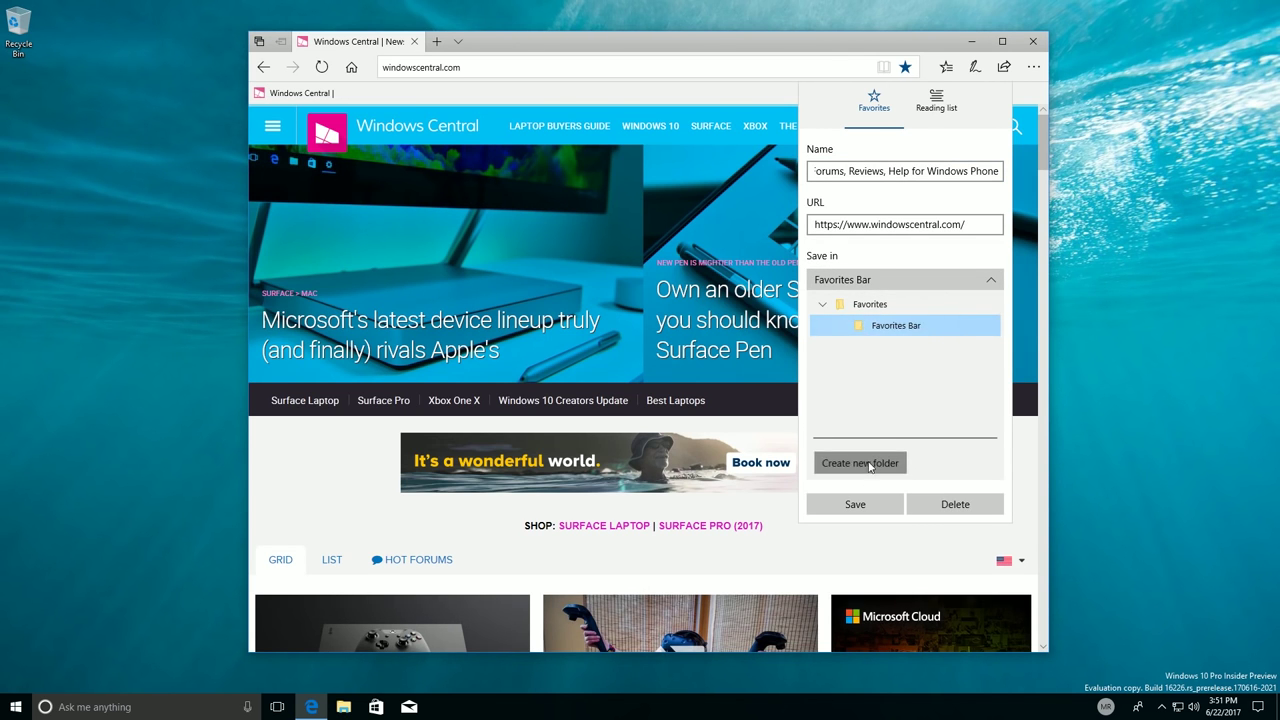
text(New)
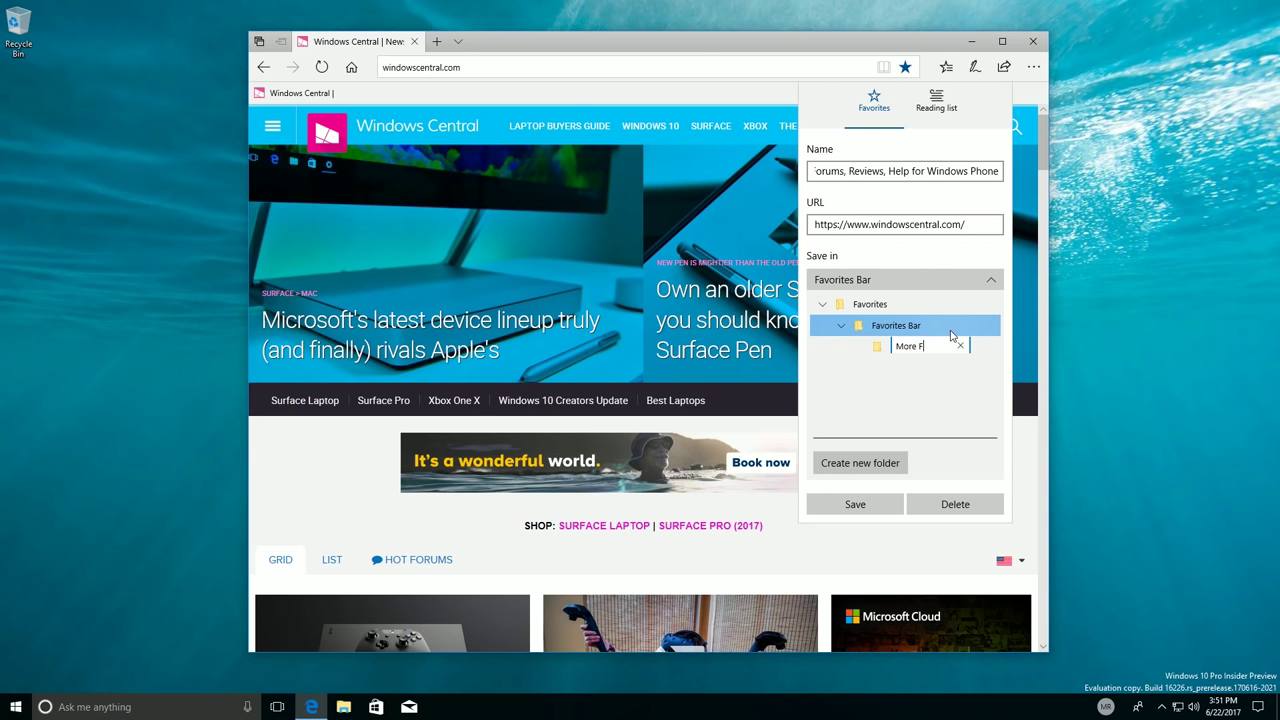
text(avs)
key(Return)
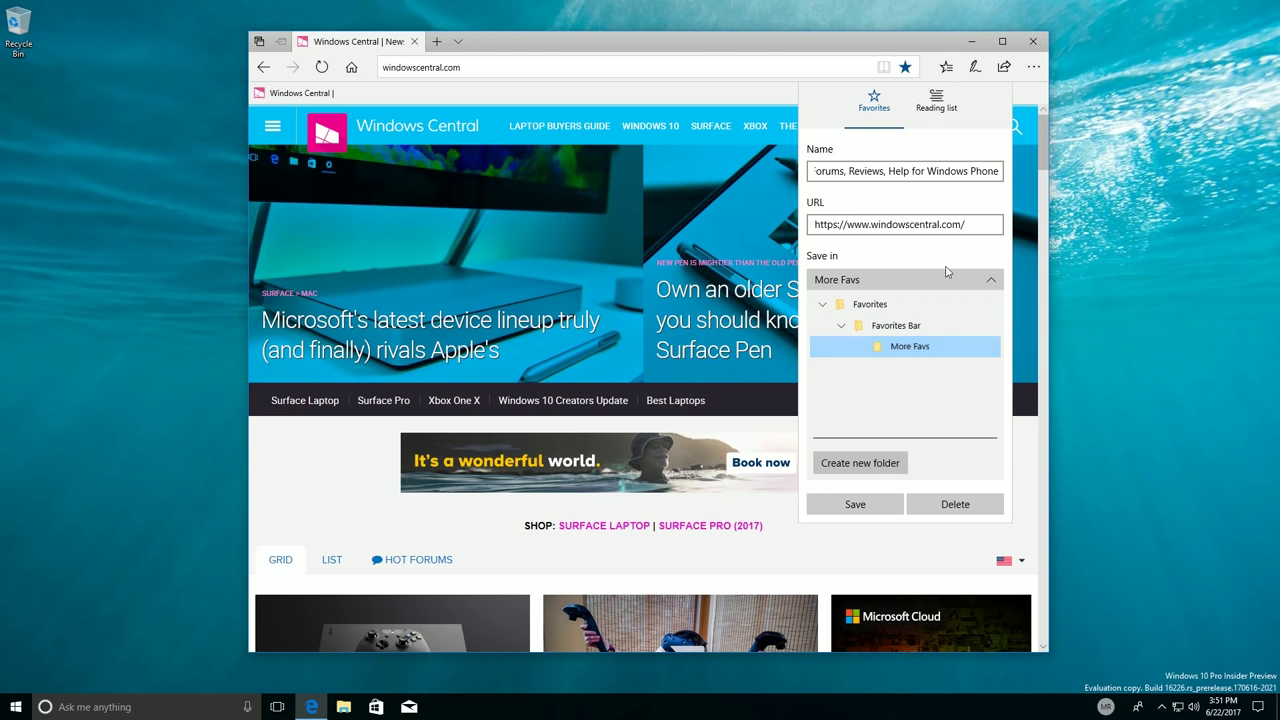
click(879, 507)
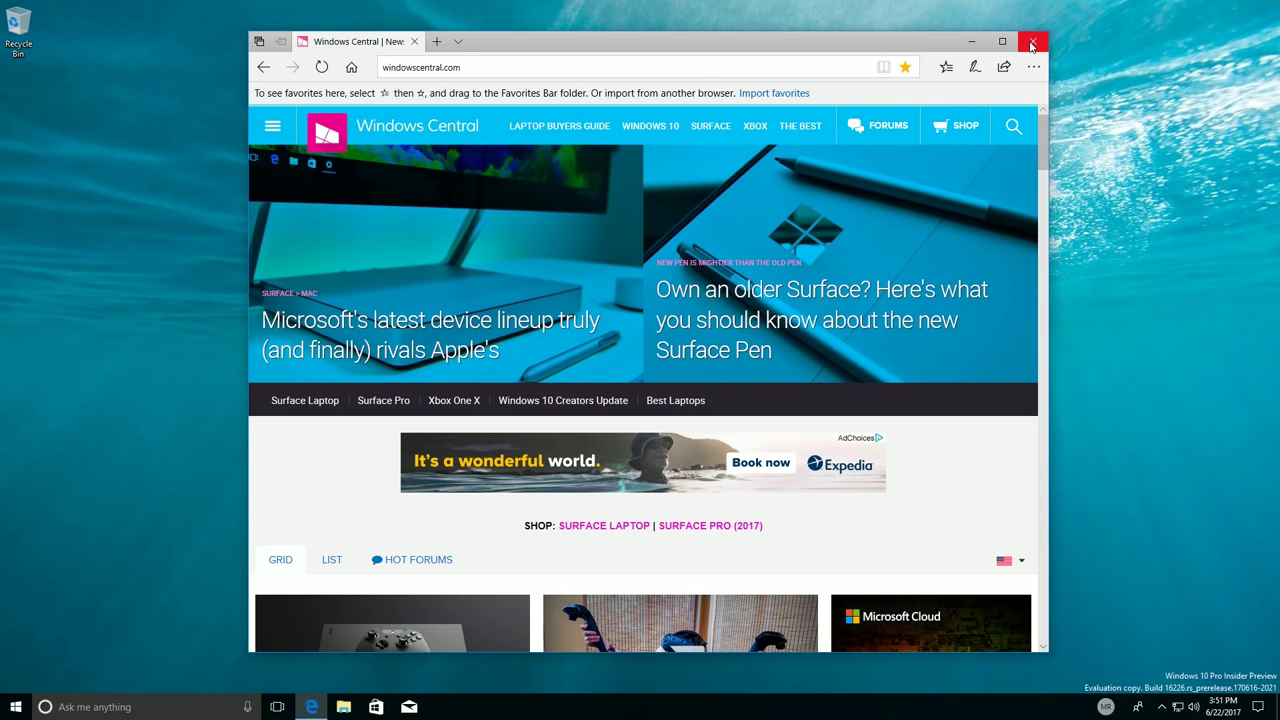
Step: Append a smiley emoji to the address by searching 'smil' in the emoji panel
key(ctrl+l)
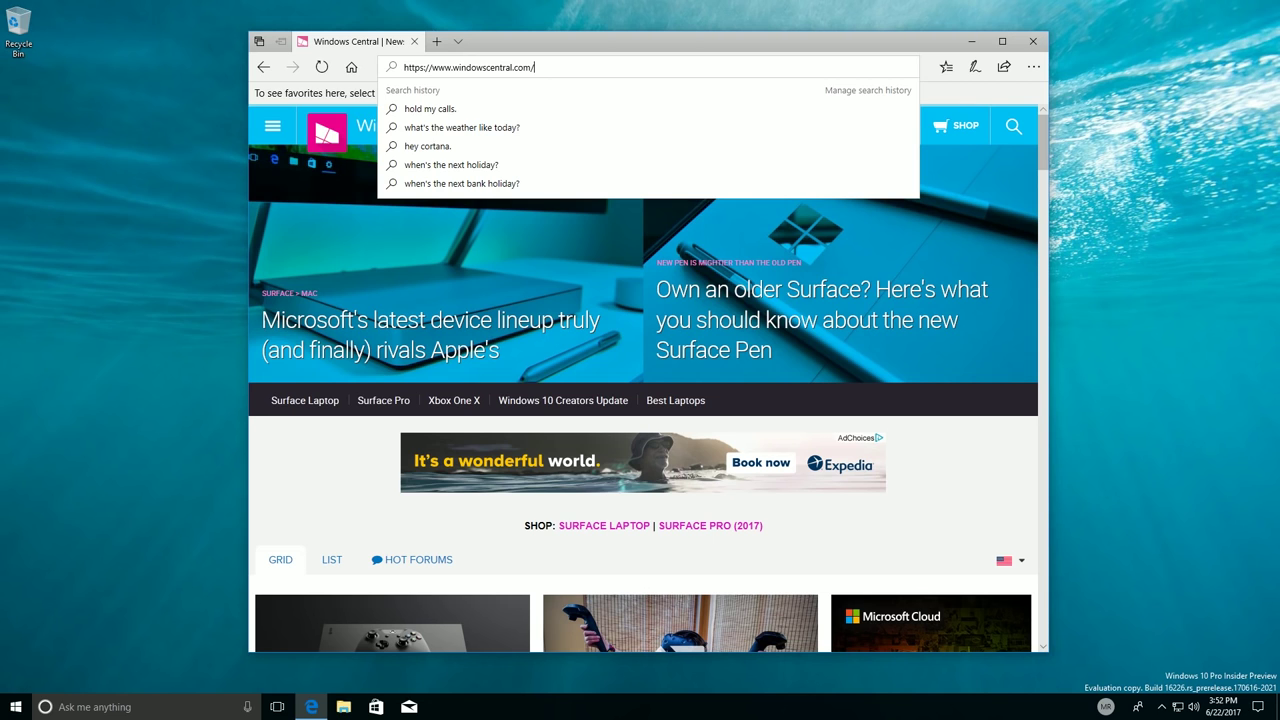
key(super+period)
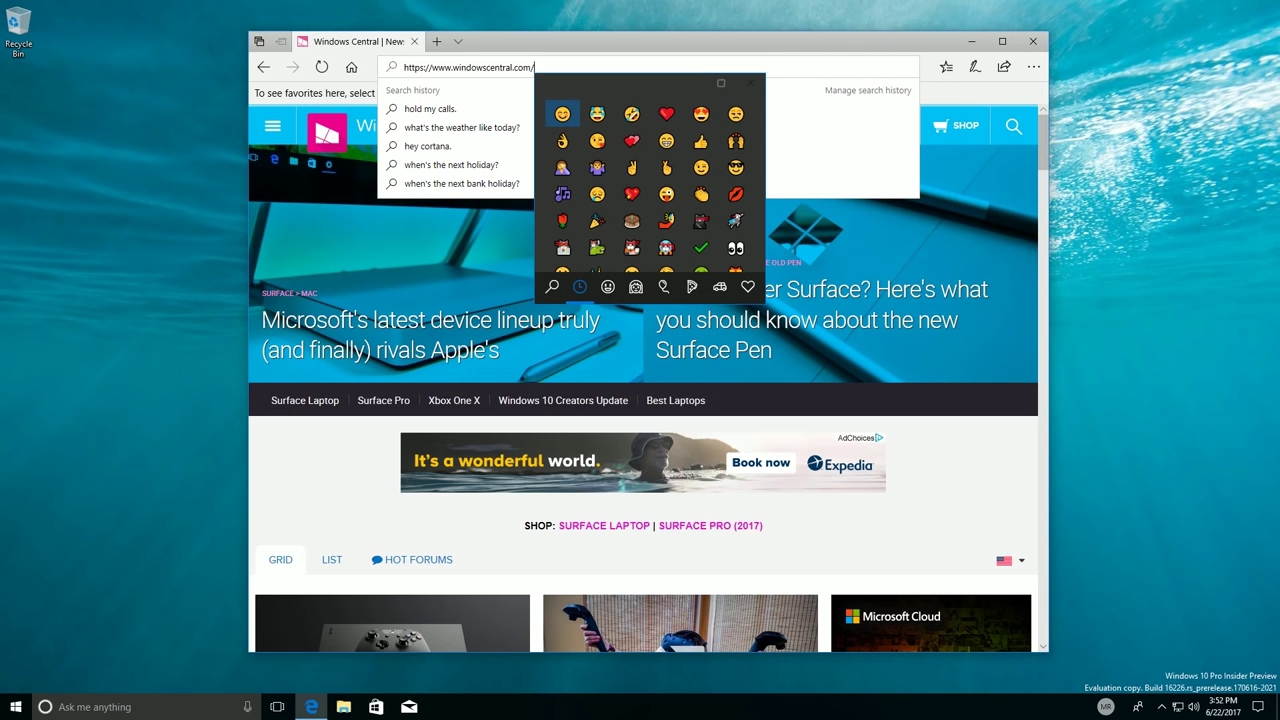
mouse_move(632, 90)
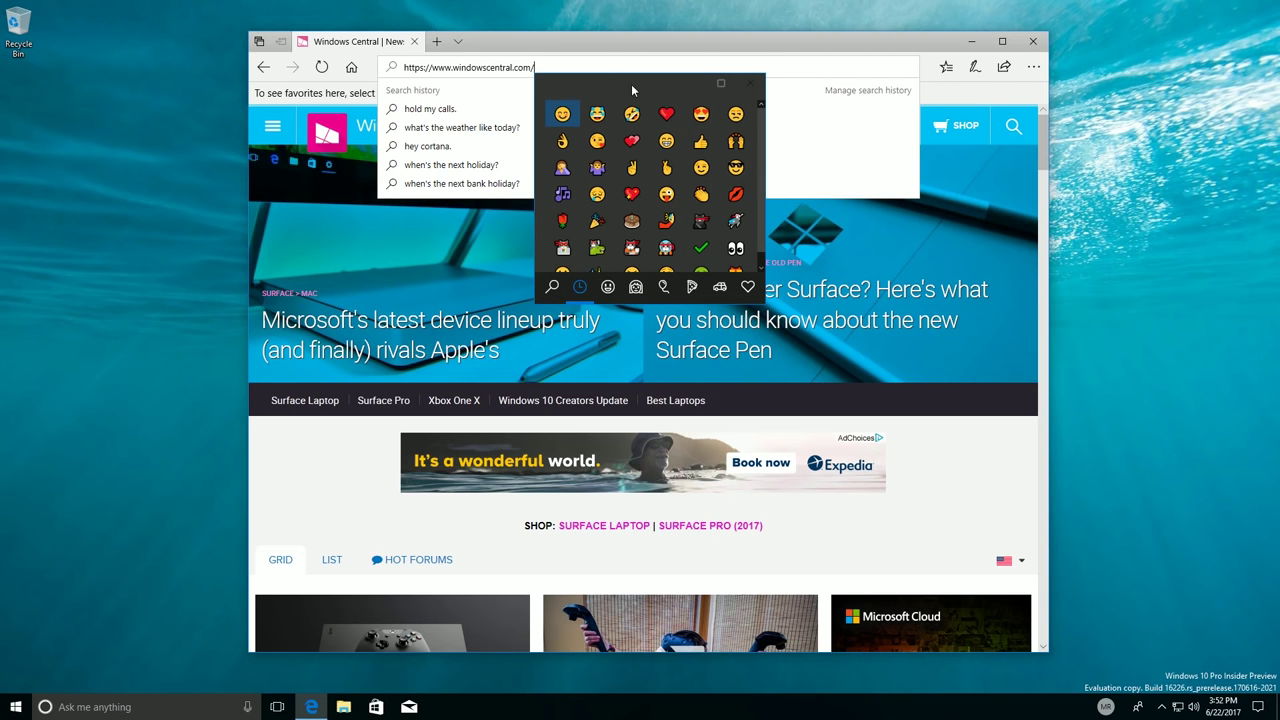
click(552, 287)
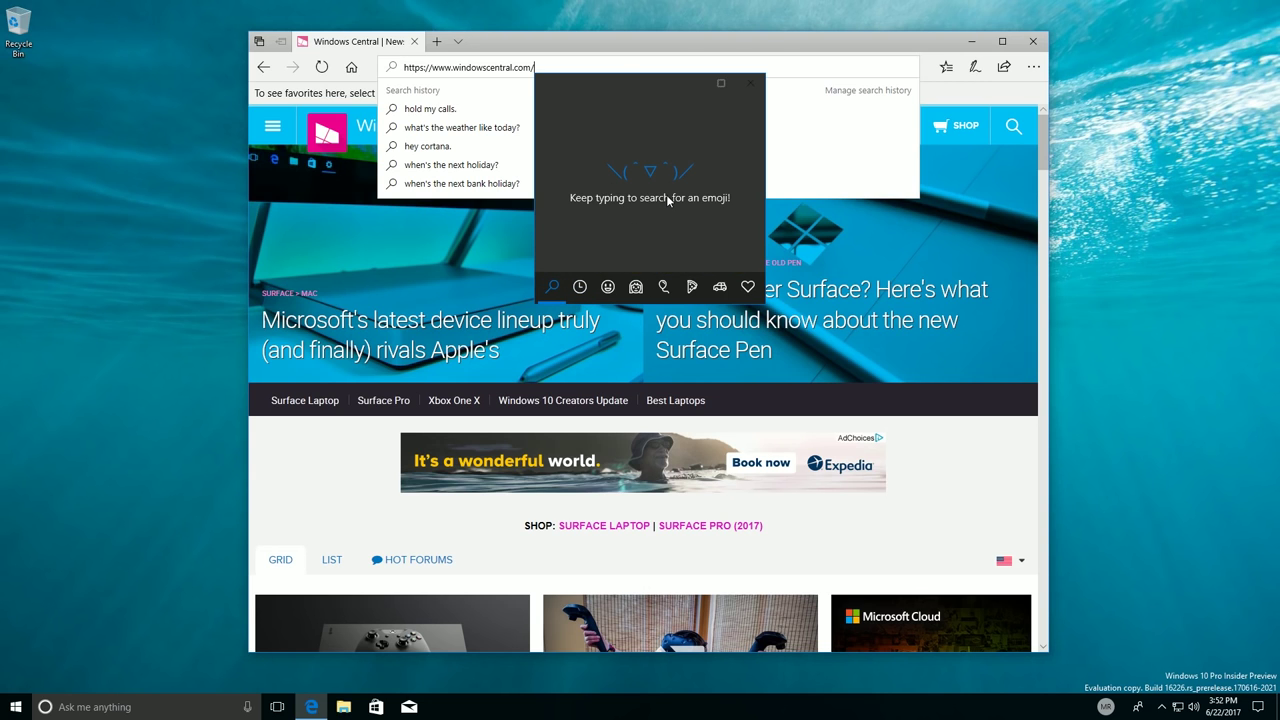
text(smil)
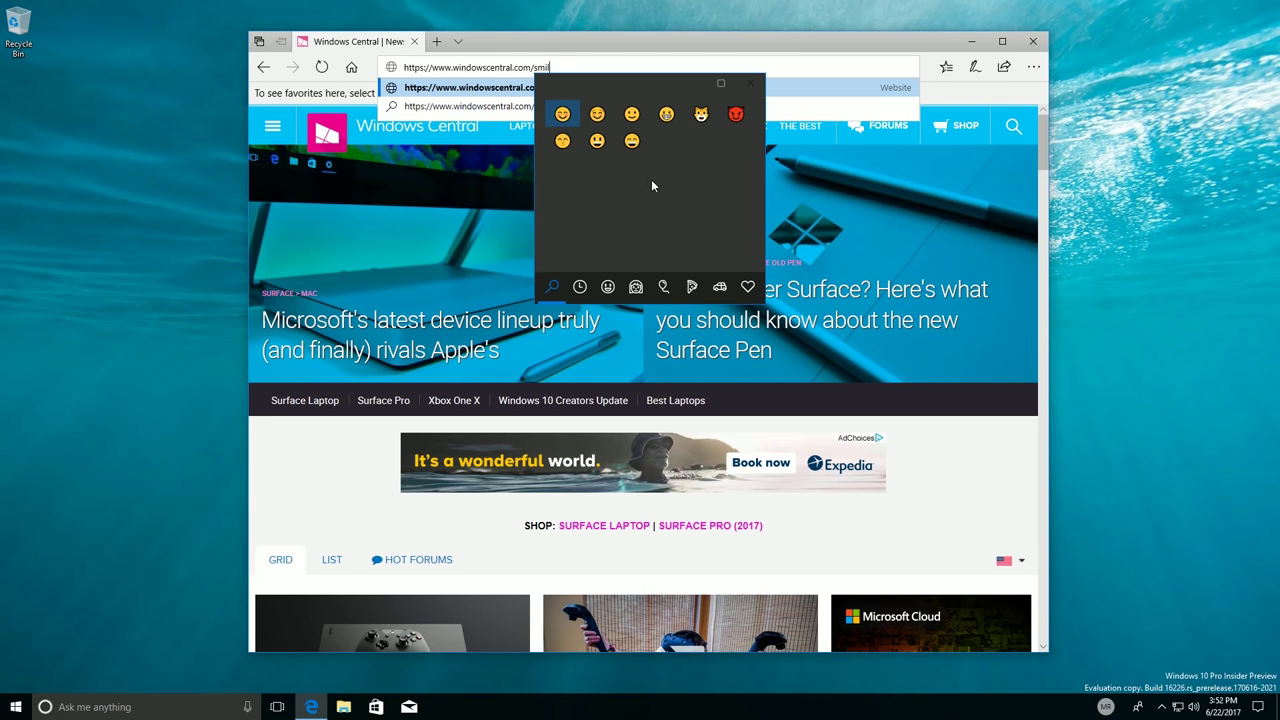
key(Return)
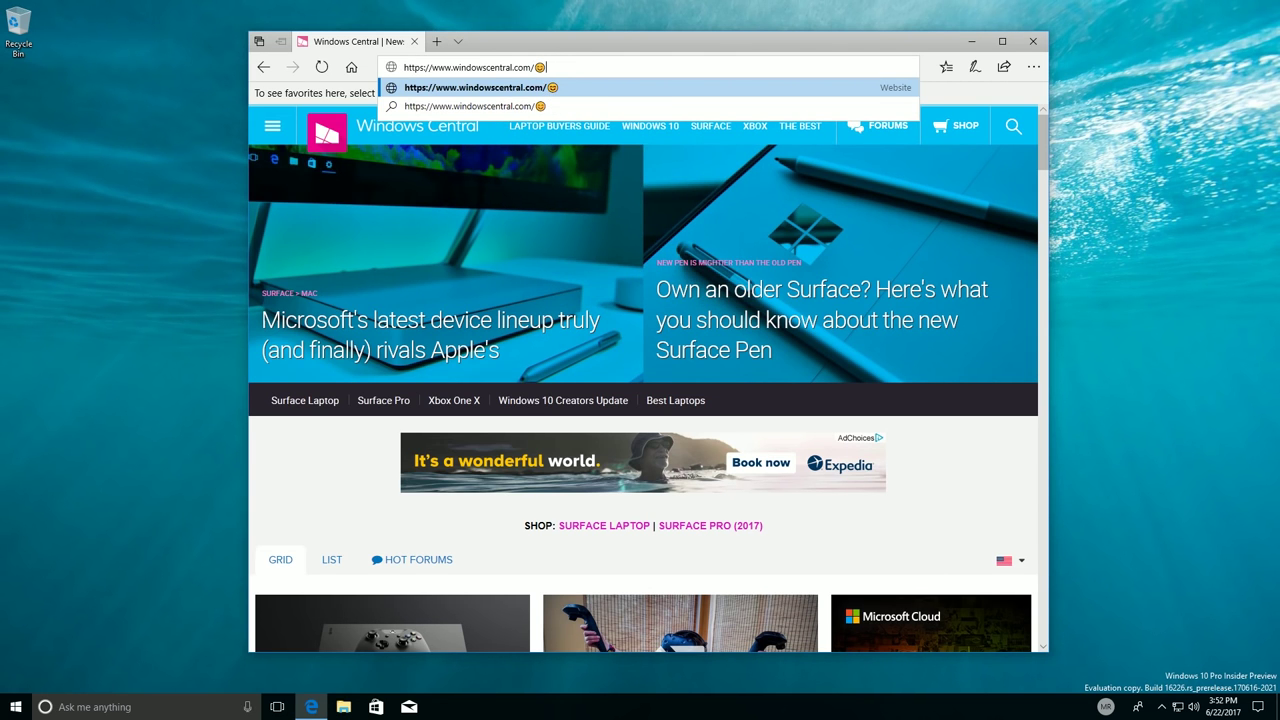
Step: Reopen the emoji panel and browse the recent and smiley emoji categories
key(super+period)
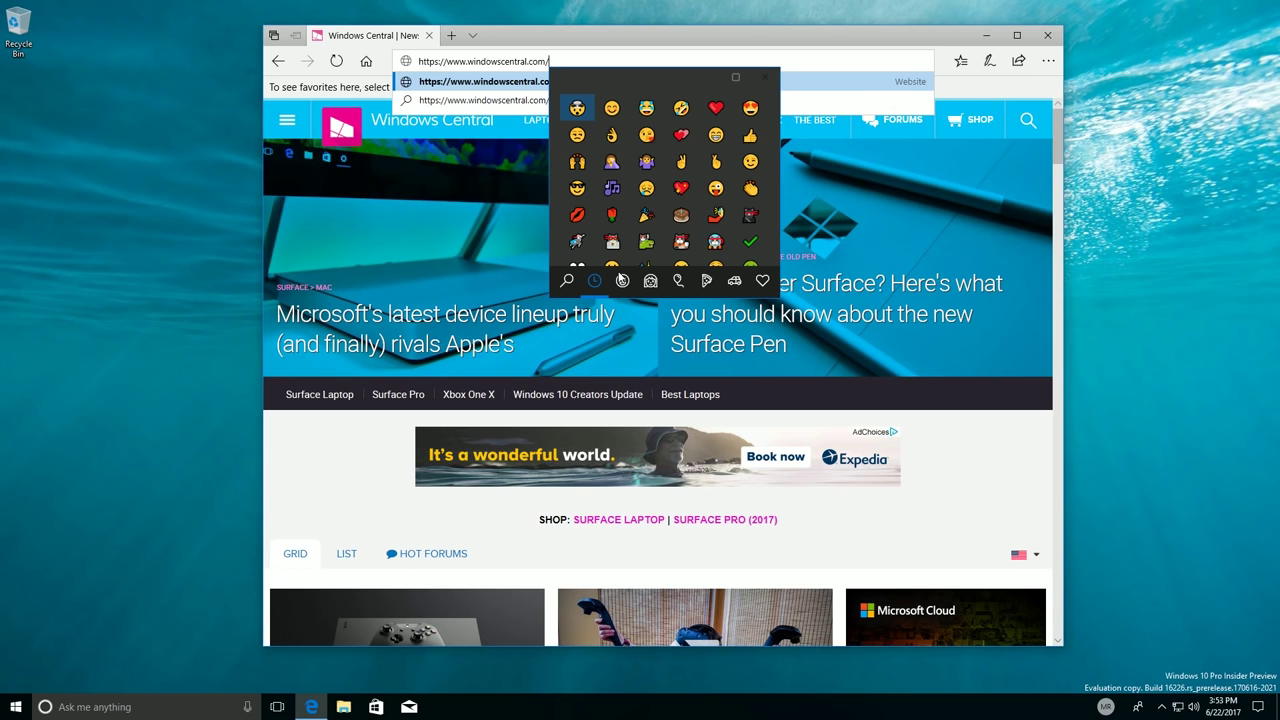
text(pre)
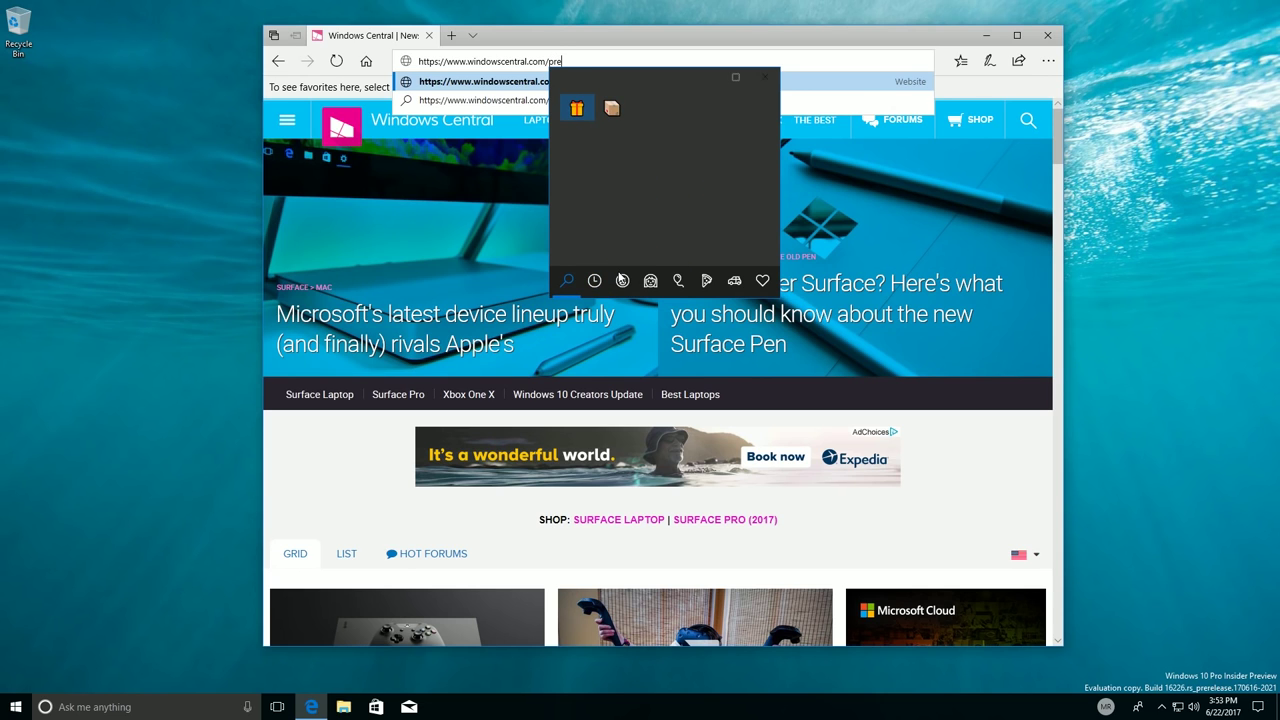
key(BackSpace)
key(BackSpace)
key(BackSpace)
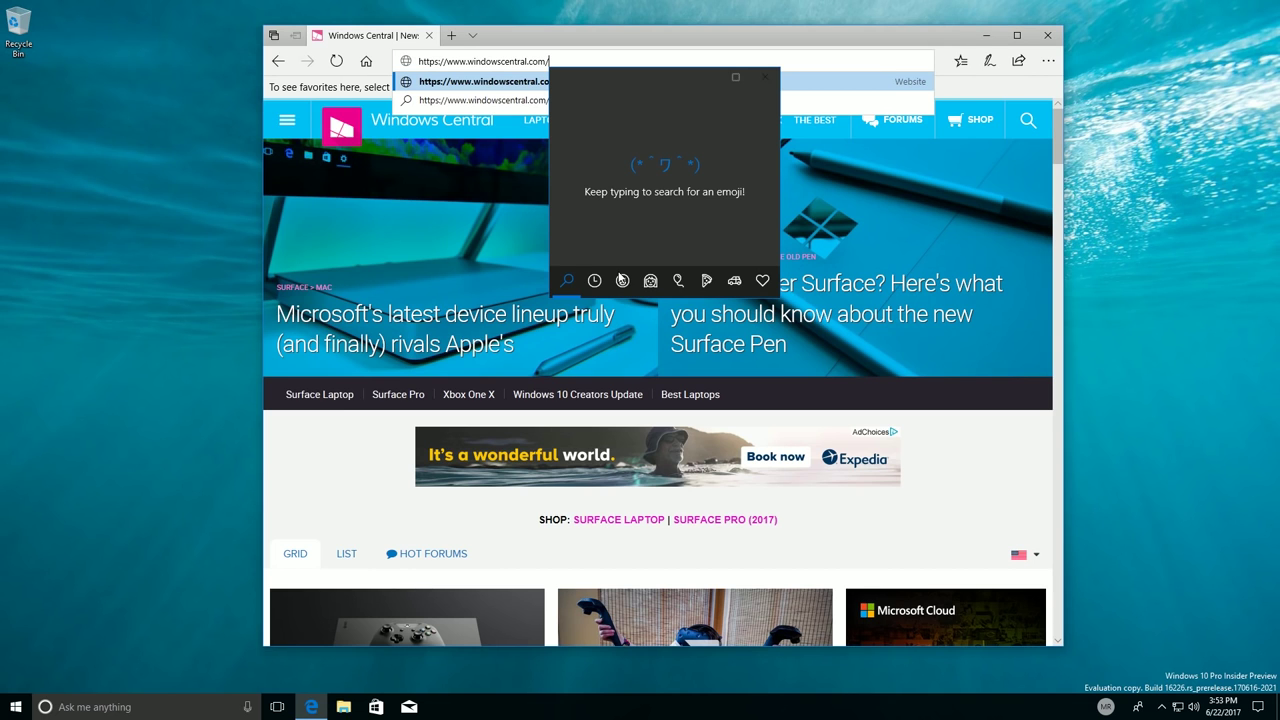
click(594, 280)
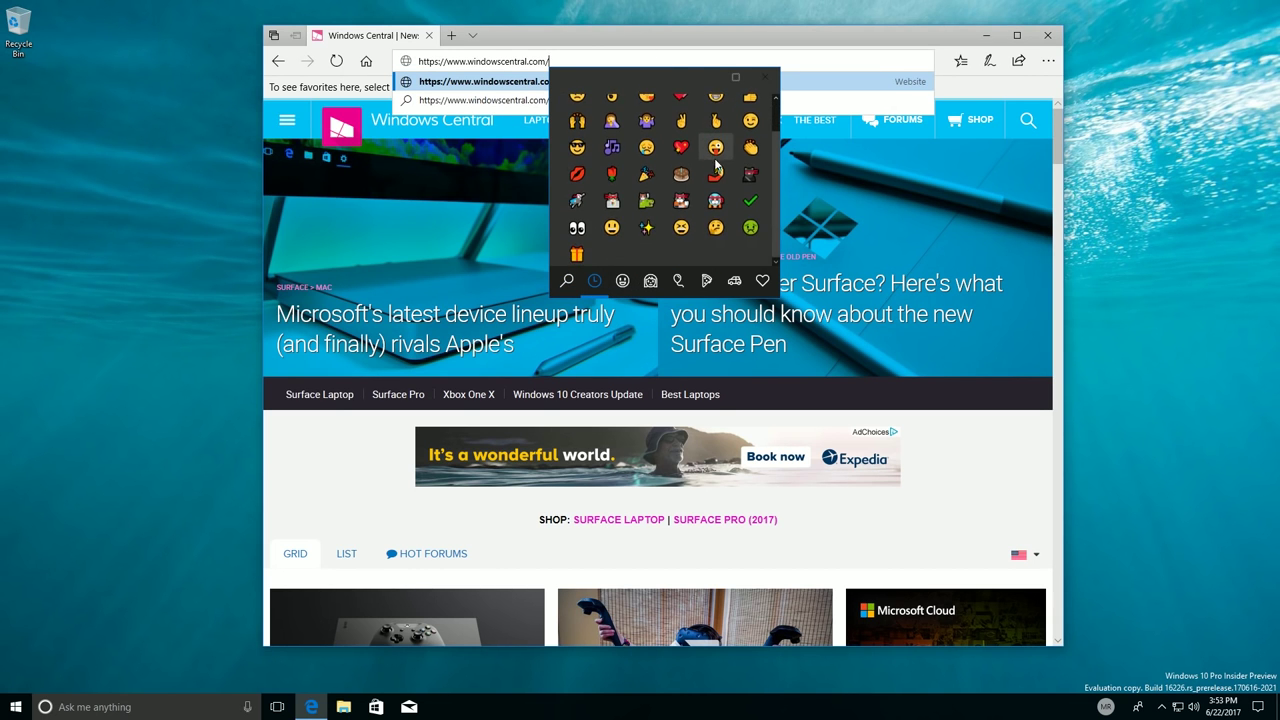
click(622, 280)
scroll(728, 213, down, 5)
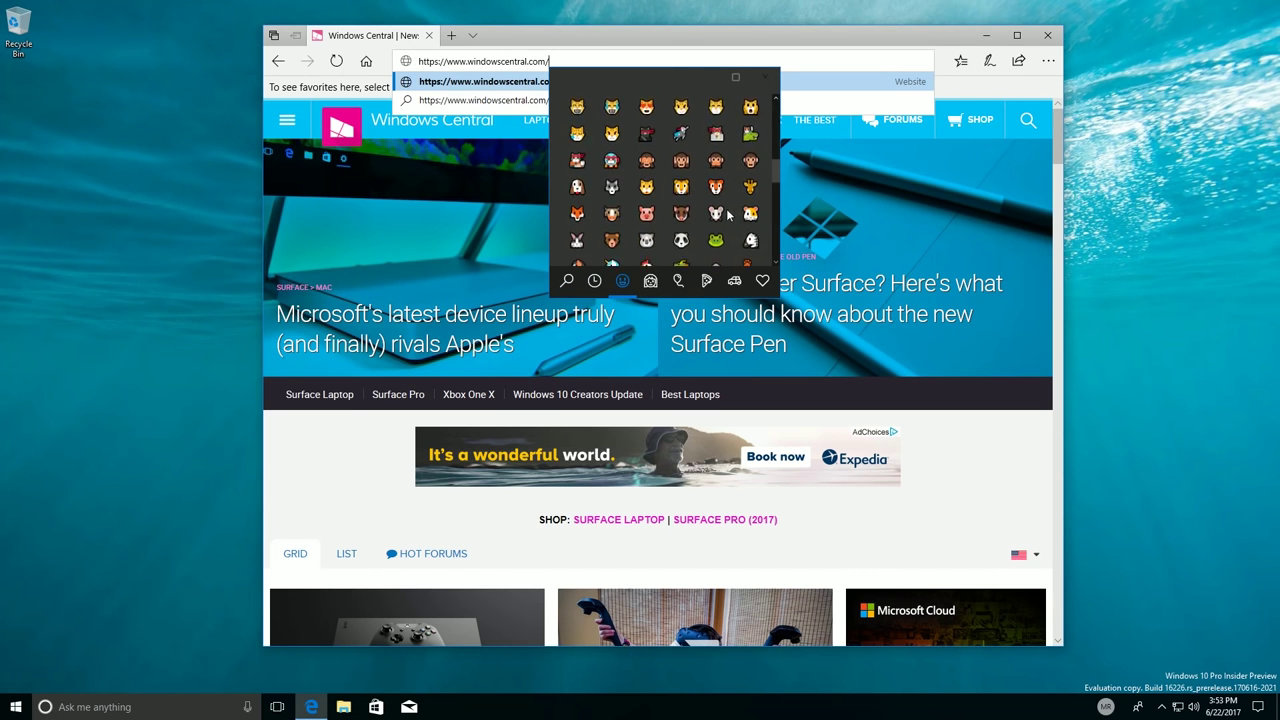
scroll(728, 213, down, 3)
scroll(728, 213, down, 2)
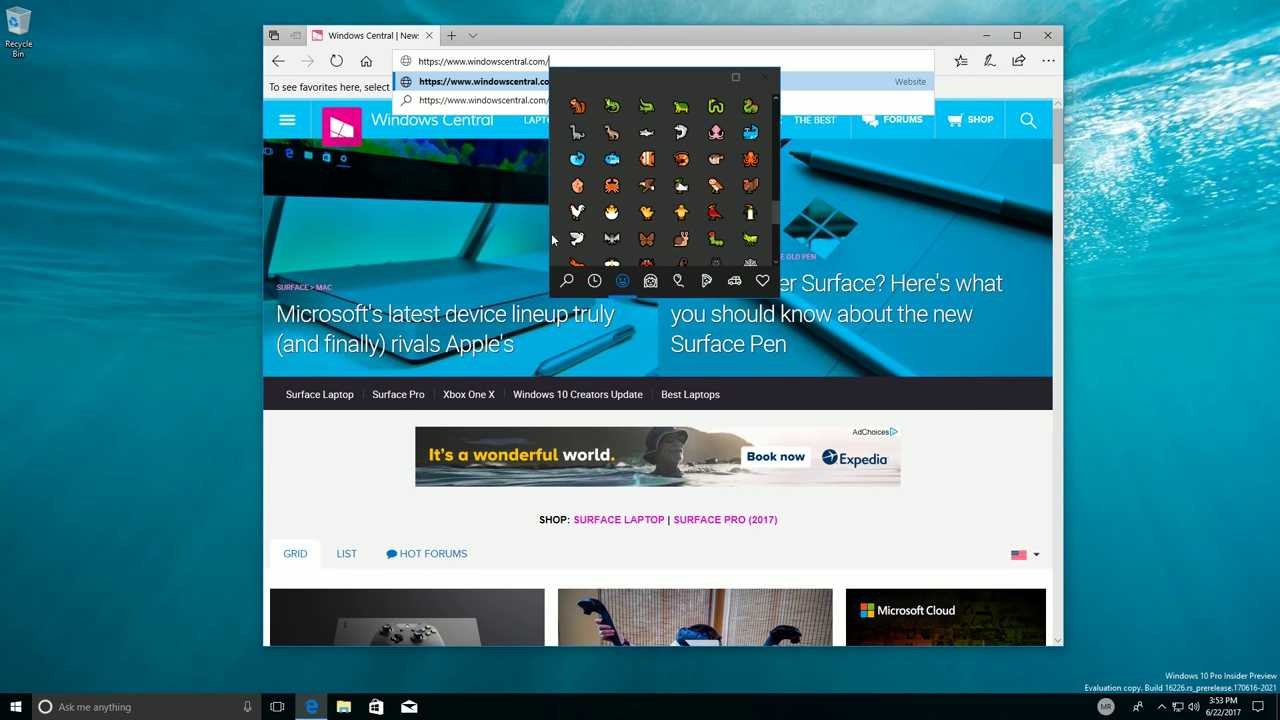
scroll(580, 245, down, 2)
scroll(620, 250, down, 2)
scroll(650, 255, down, 1)
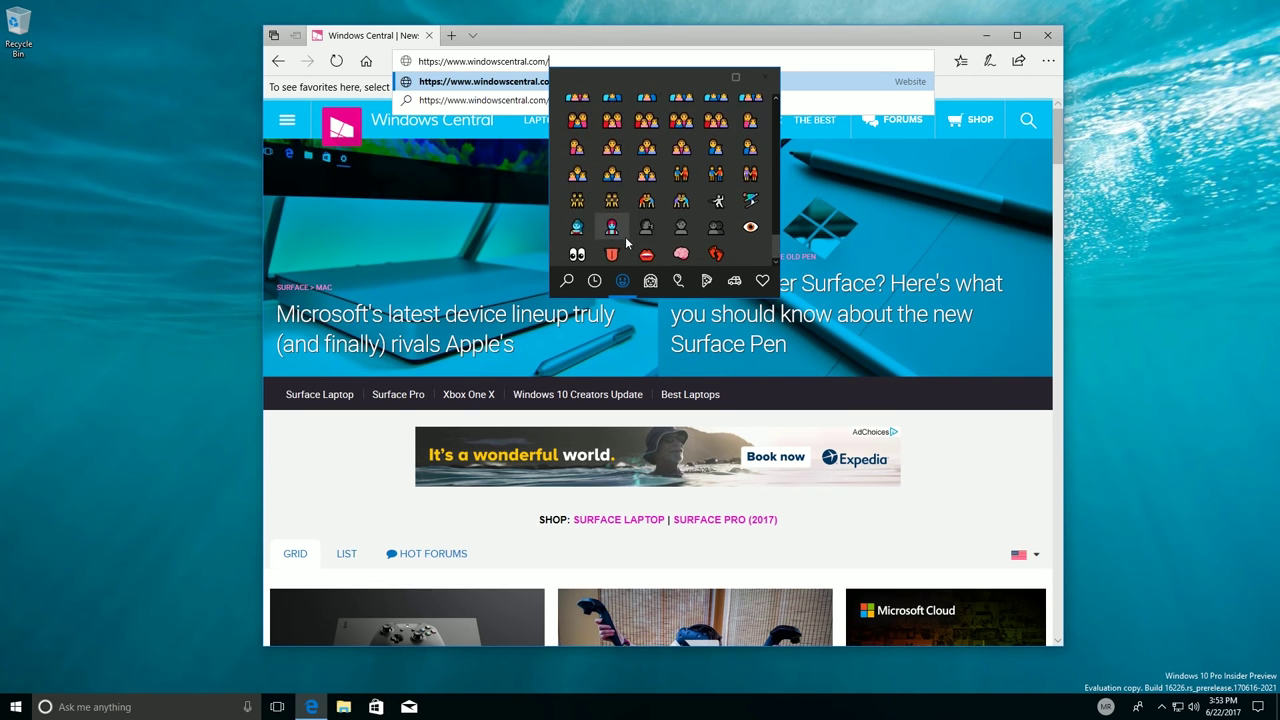
Step: Insert the pretzel from the food emoji, then clear the whole address bar
click(678, 281)
click(706, 281)
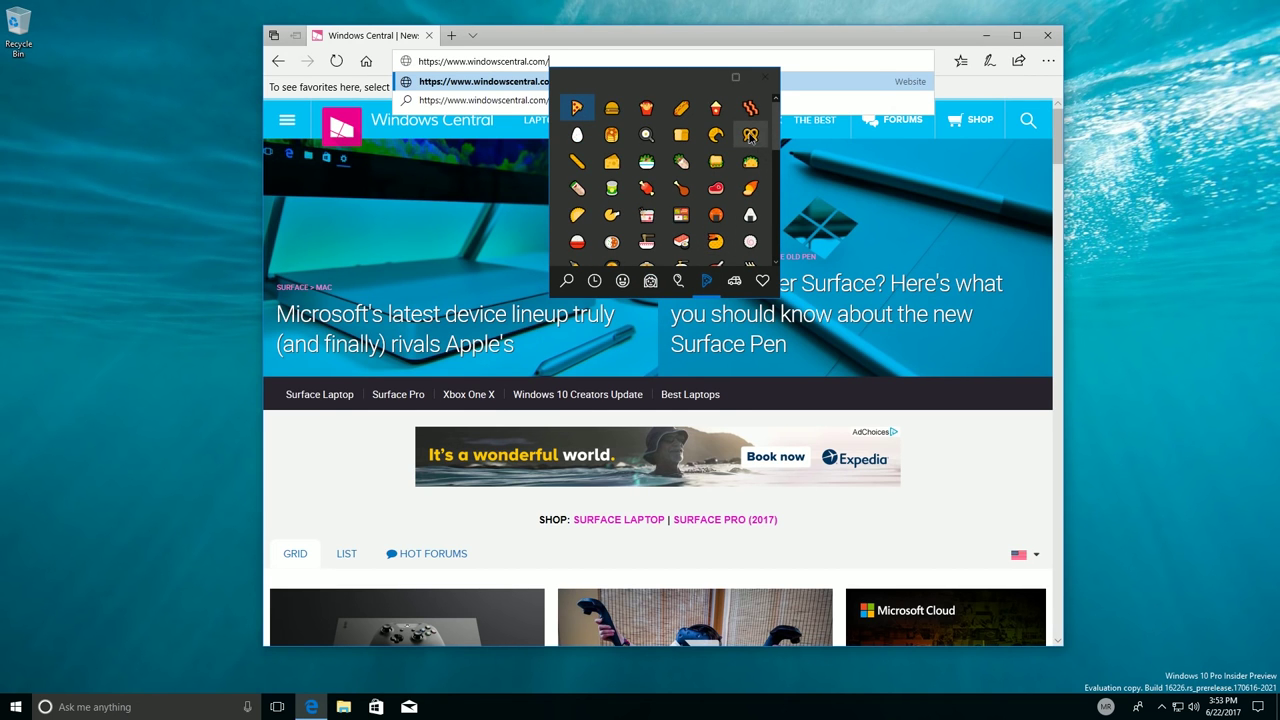
click(750, 136)
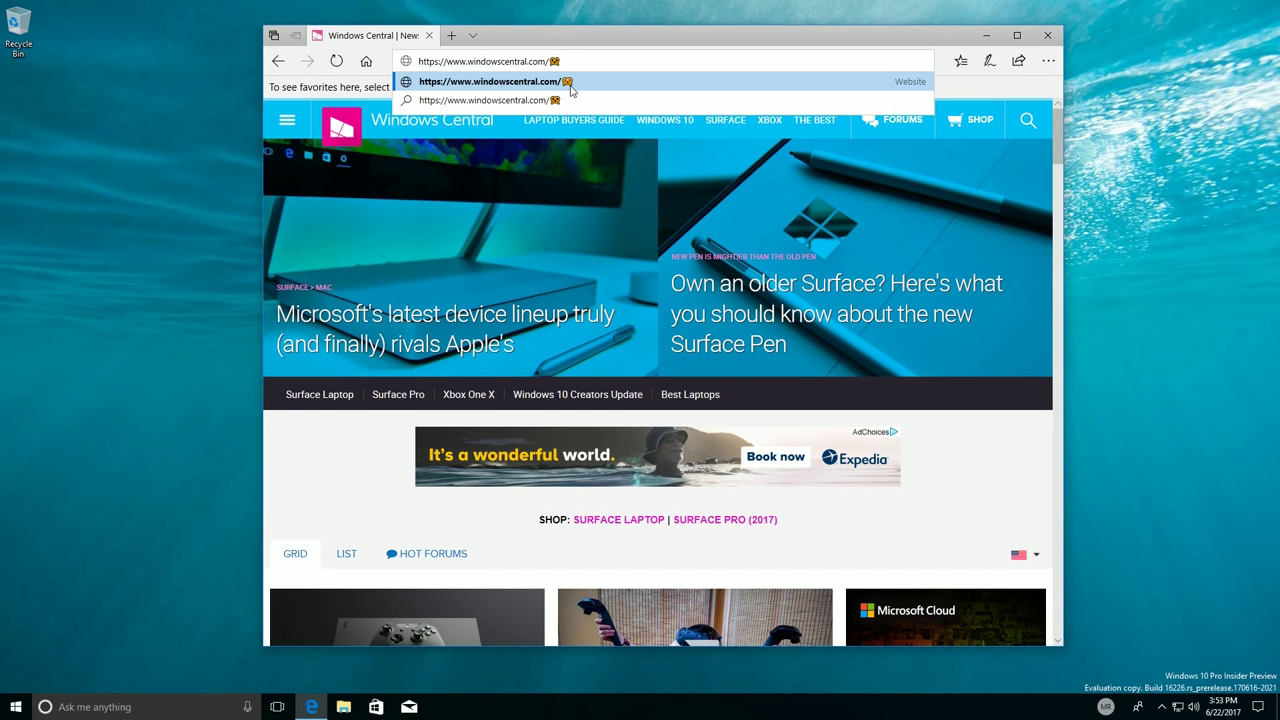
drag(563, 61, 337, 64)
key(BackSpace)
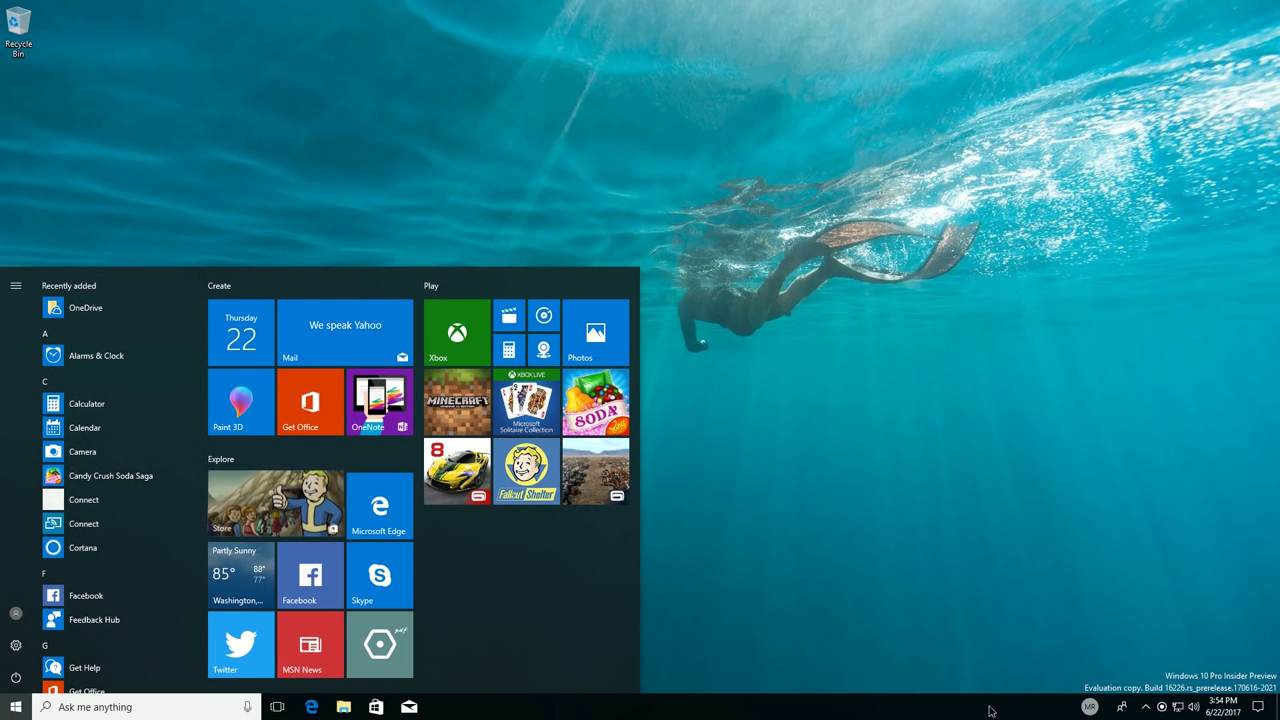
Step: Add the touch keyboard button to the taskbar and switch the keyboard to the floating layout
right_click(988, 706)
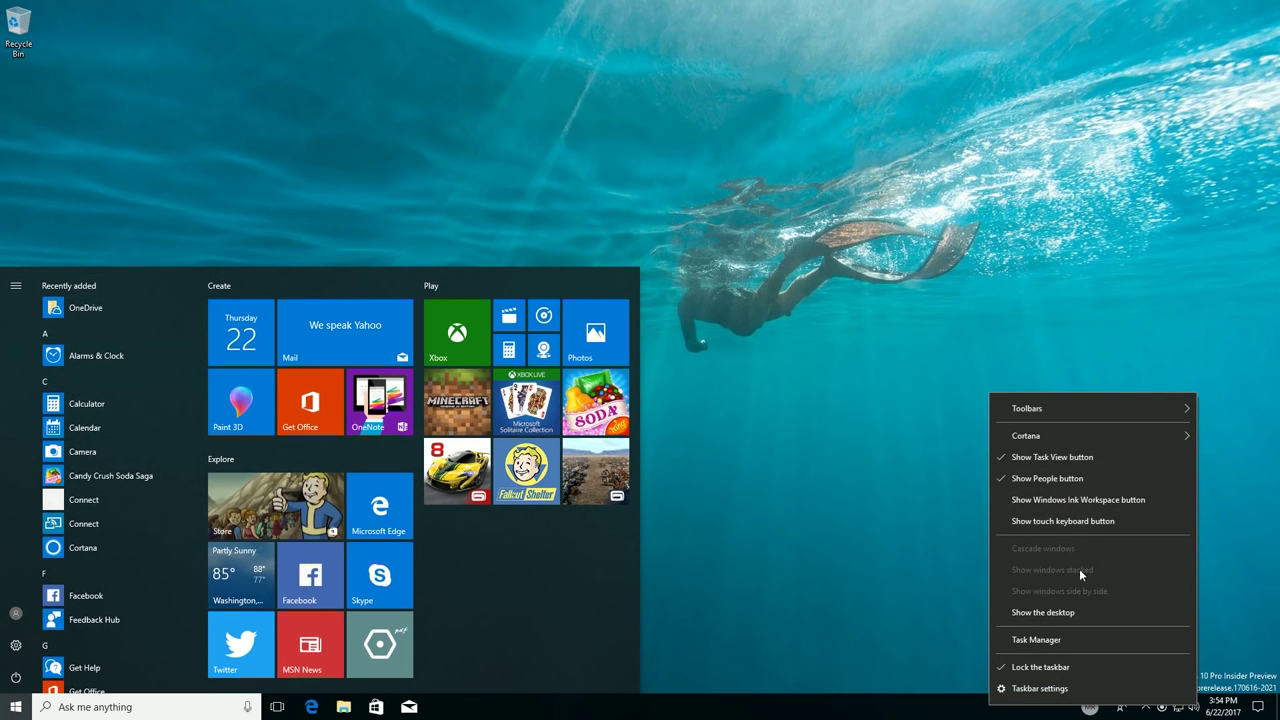
click(1073, 521)
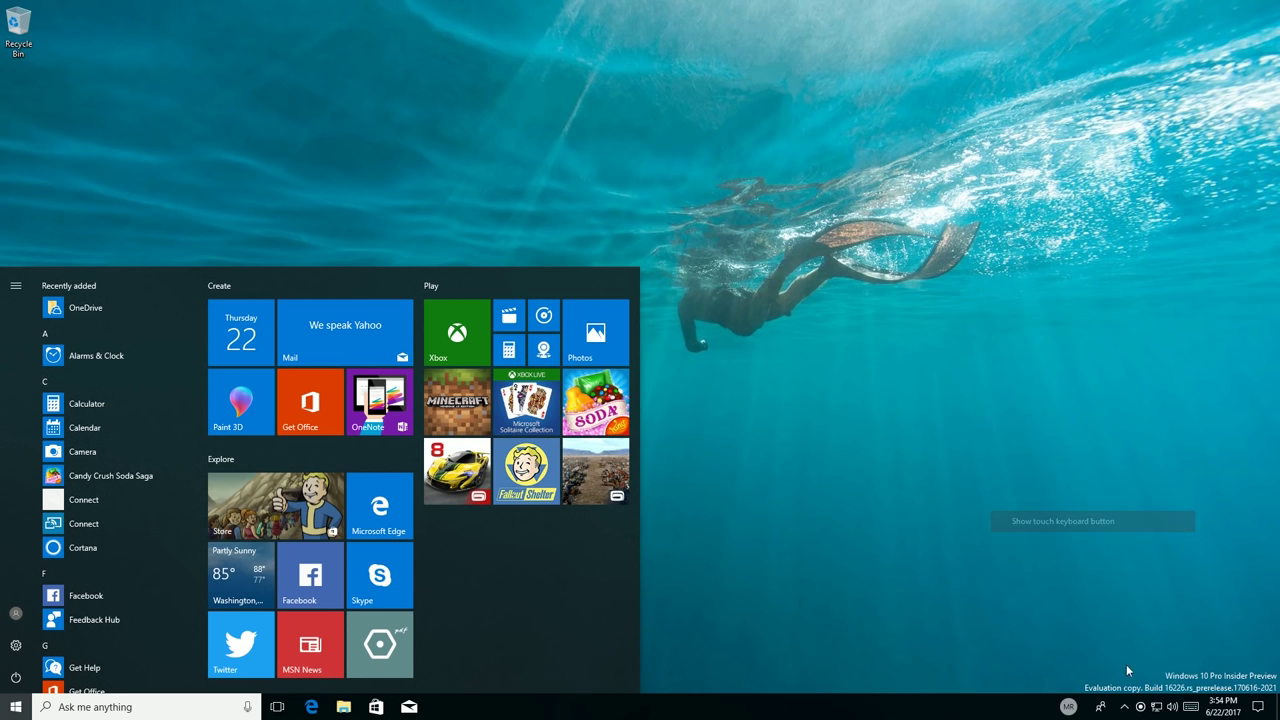
click(1189, 706)
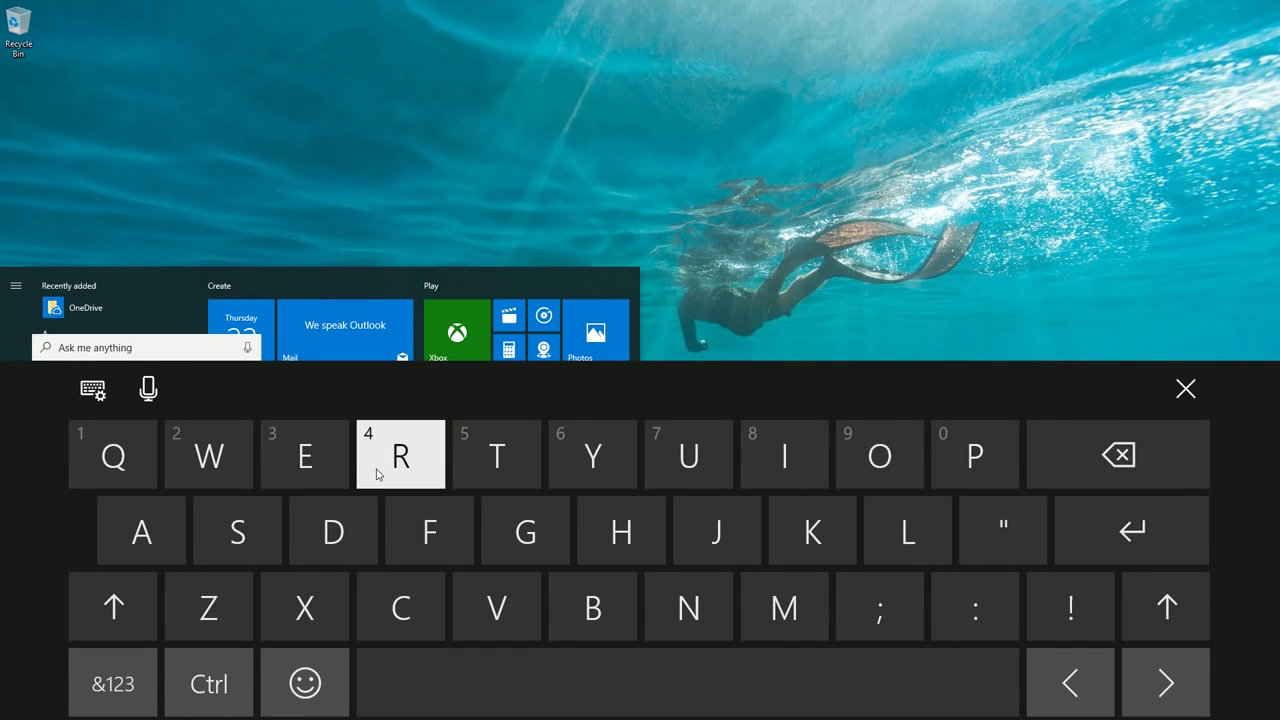
click(716, 531)
click(93, 389)
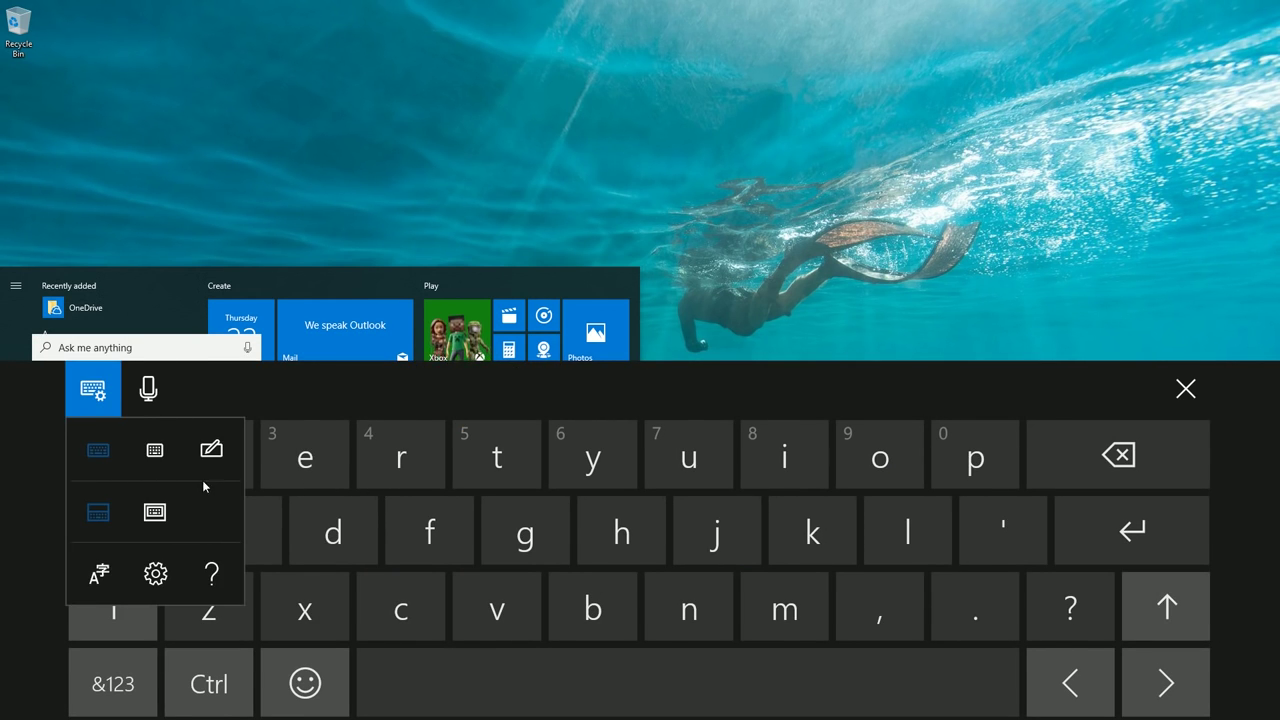
click(155, 452)
Step: Shape-write 'Victorville' on the touch keyboard, then close it
mouse_move(605, 534)
mouse_down()
mouse_move(947, 304)
mouse_move(937, 243)
mouse_up()
mouse_move(910, 322)
mouse_down()
mouse_move(1015, 290)
mouse_move(1180, 404)
mouse_up()
drag(900, 300, 826, 430)
drag(857, 300, 1157, 371)
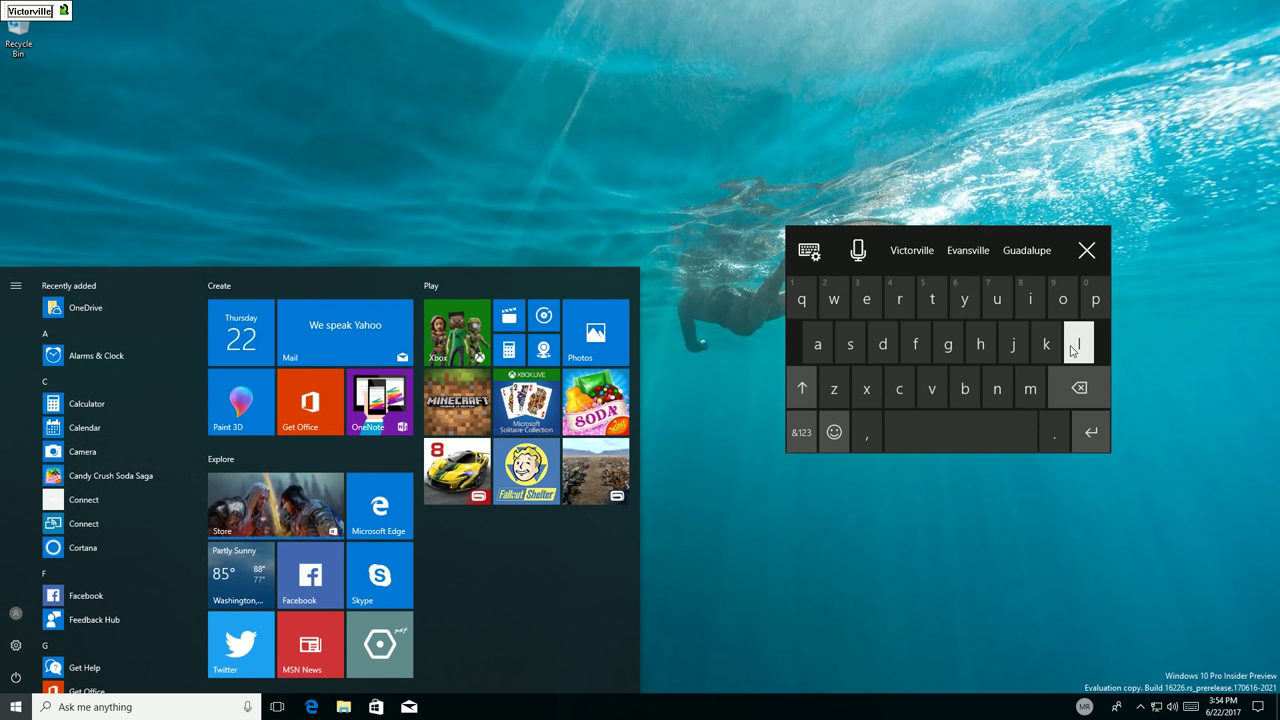
click(1087, 250)
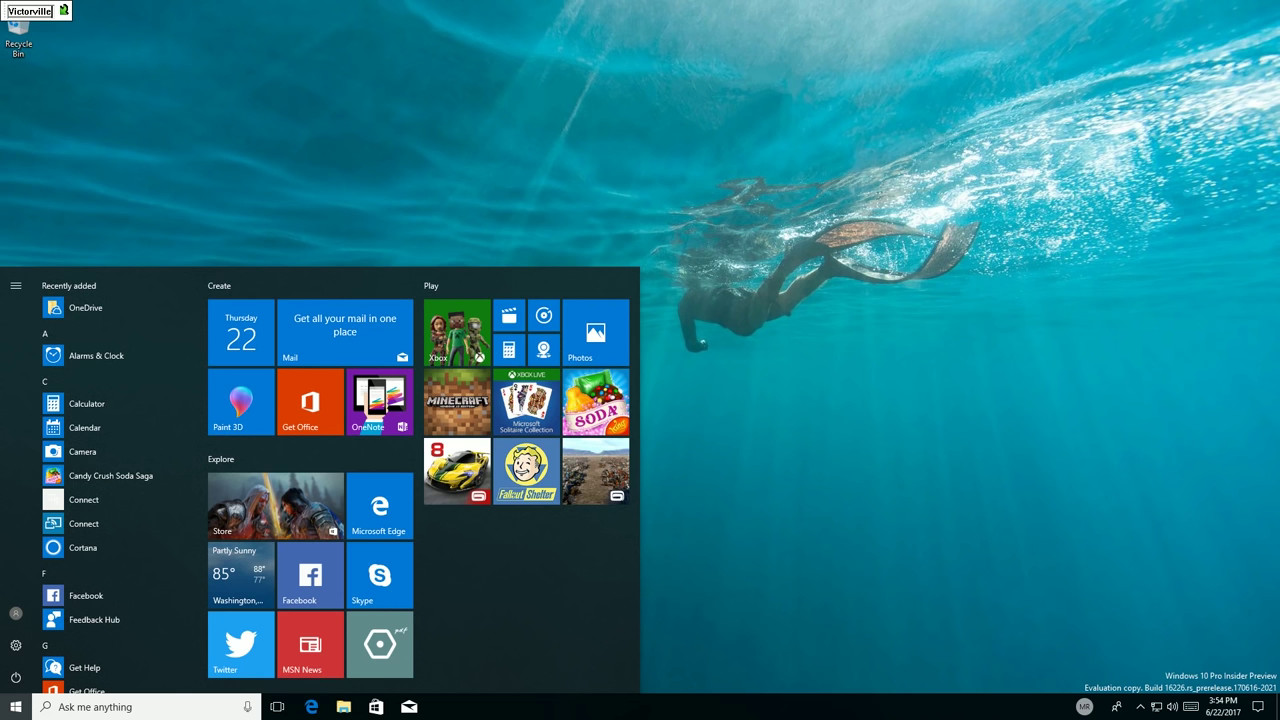
Step: Reopen the touch keyboard and dock it at the lower right, then the lower left
right_click(1008, 712)
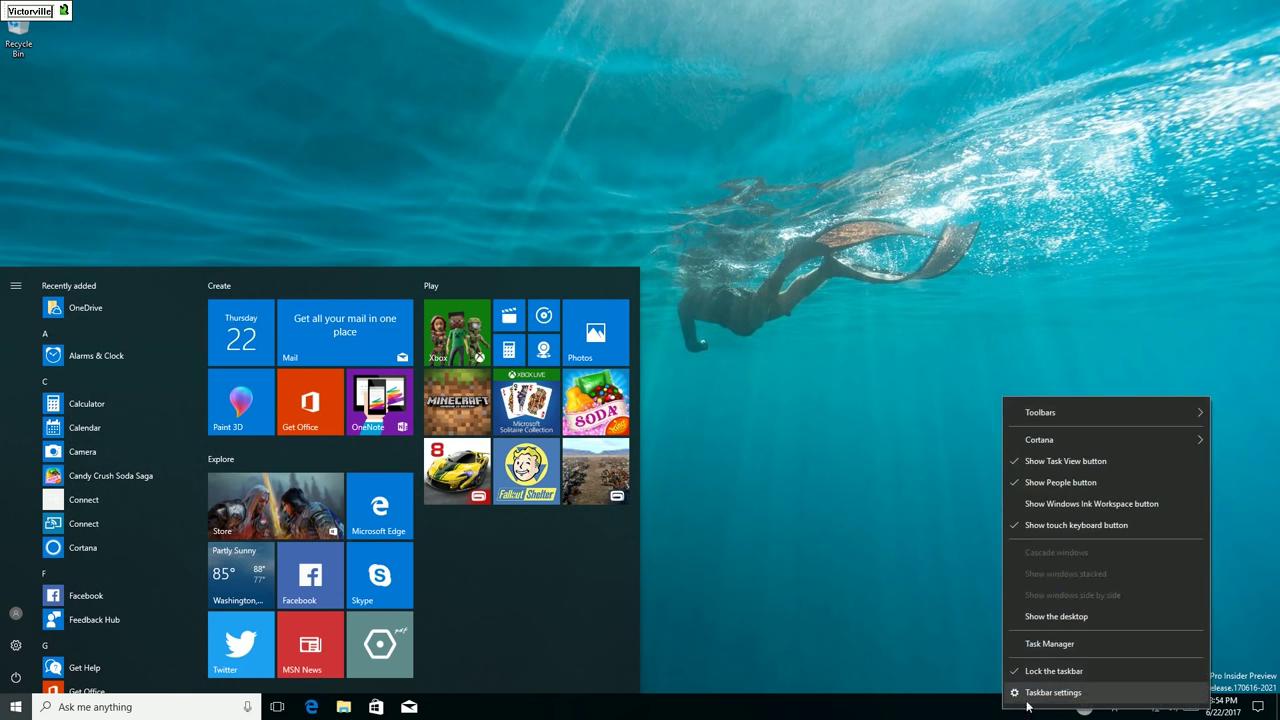
click(1190, 707)
click(1190, 707)
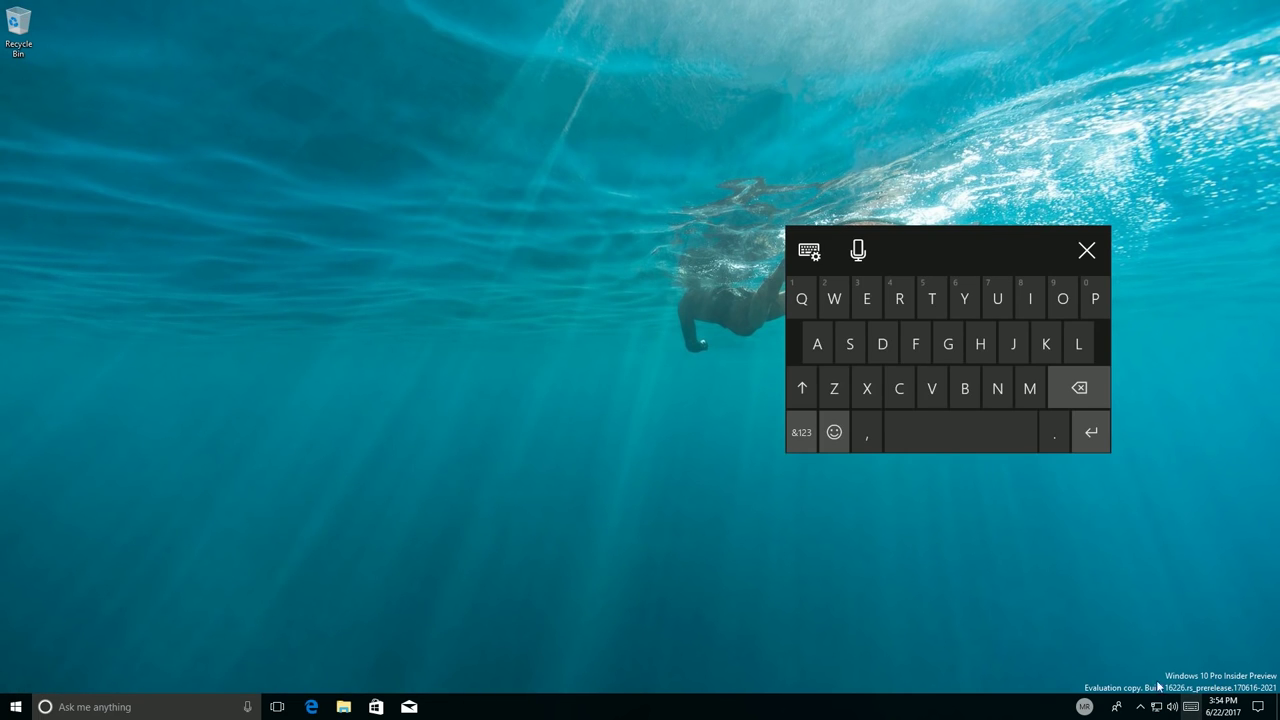
click(808, 251)
click(932, 367)
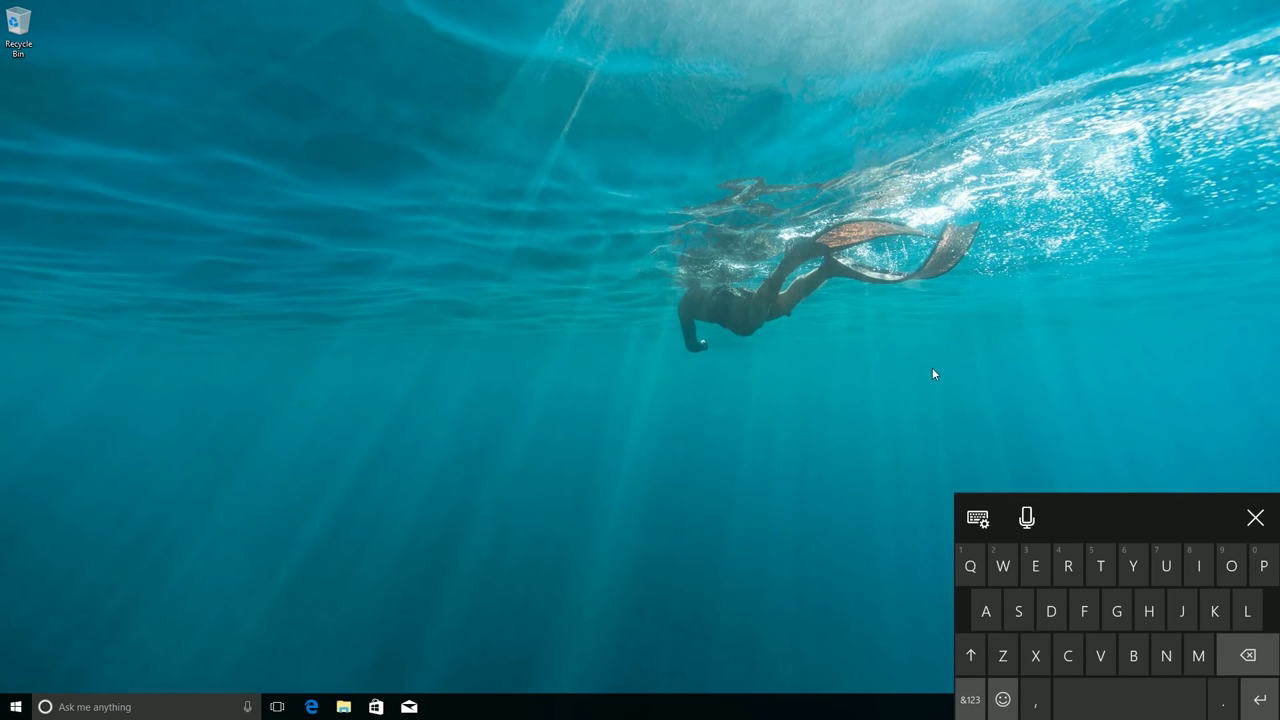
click(978, 518)
click(990, 632)
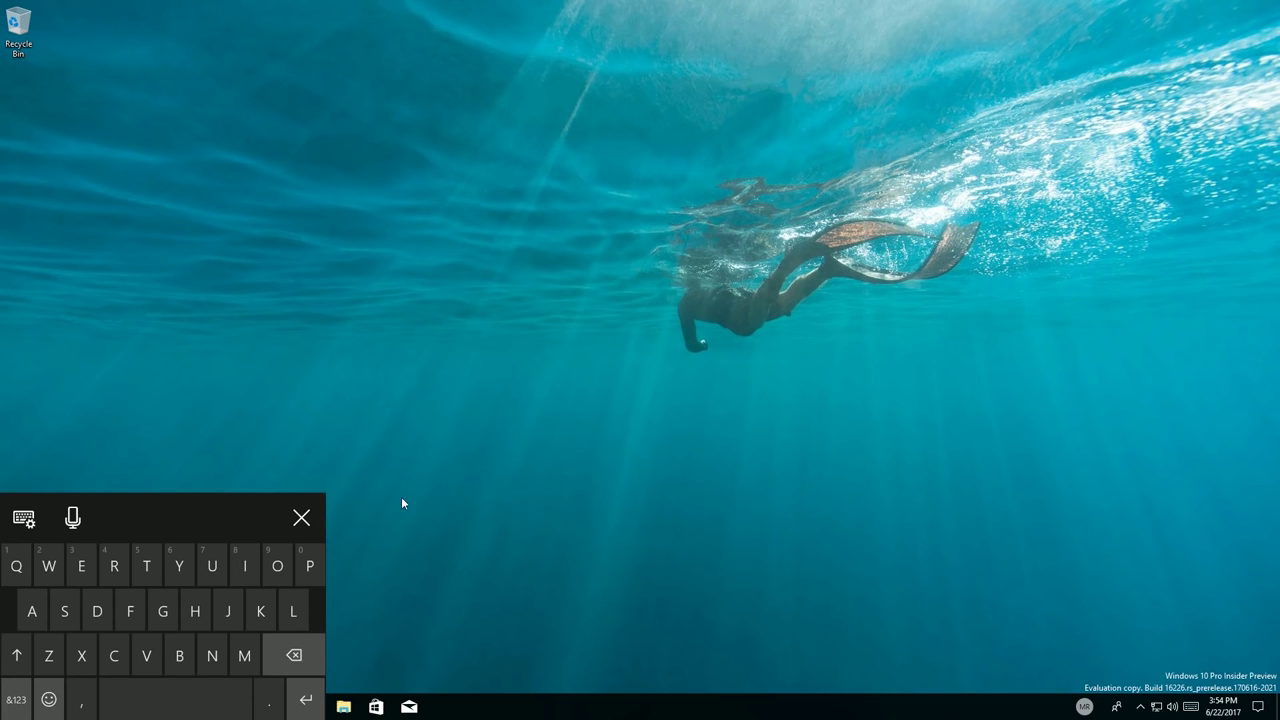
Step: Float the keyboard and cycle through layouts, ending on the standard layout
click(482, 370)
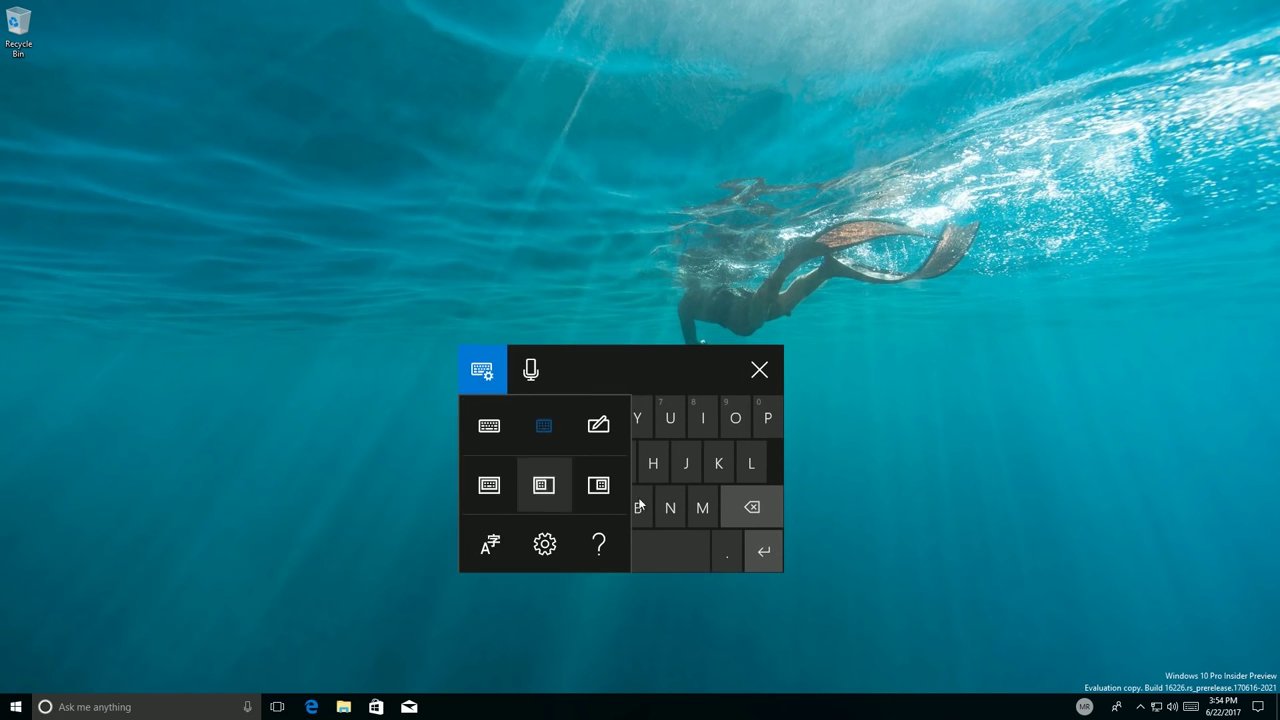
click(504, 488)
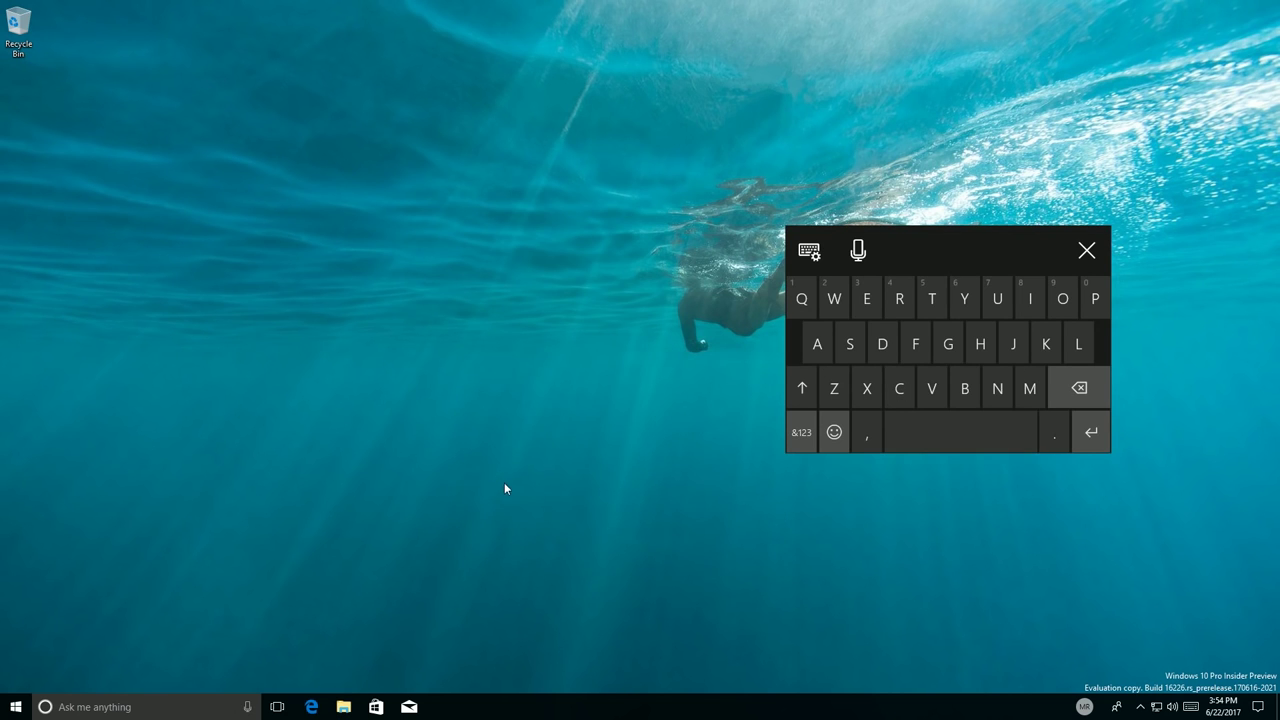
click(809, 250)
click(809, 250)
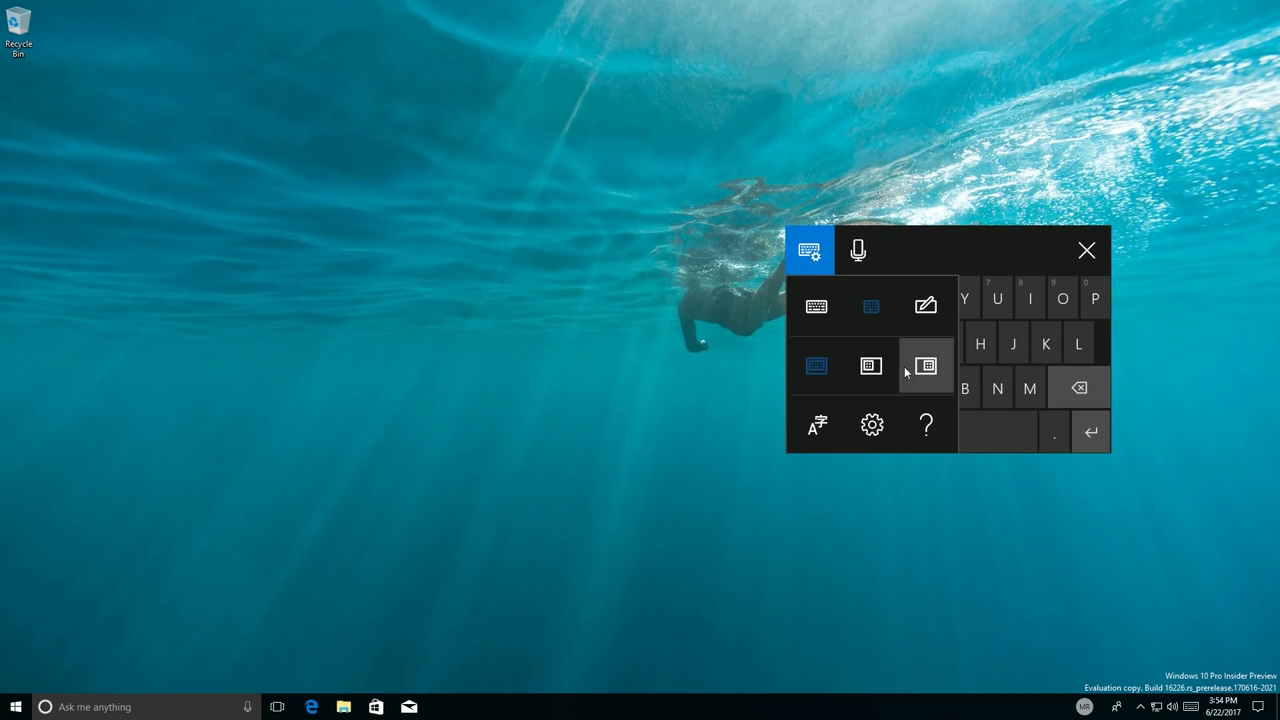
click(906, 372)
click(975, 522)
click(986, 633)
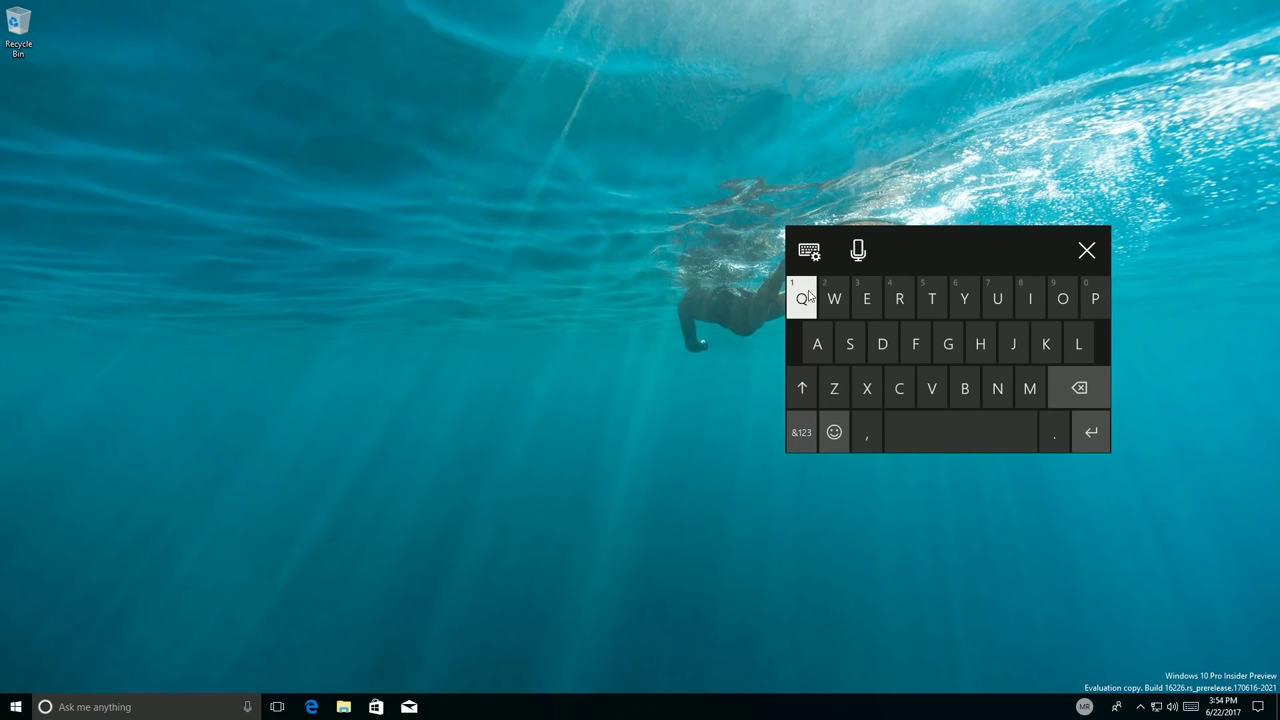
Step: Briefly open and close the Typing settings page, then close the touch keyboard
click(809, 250)
click(871, 423)
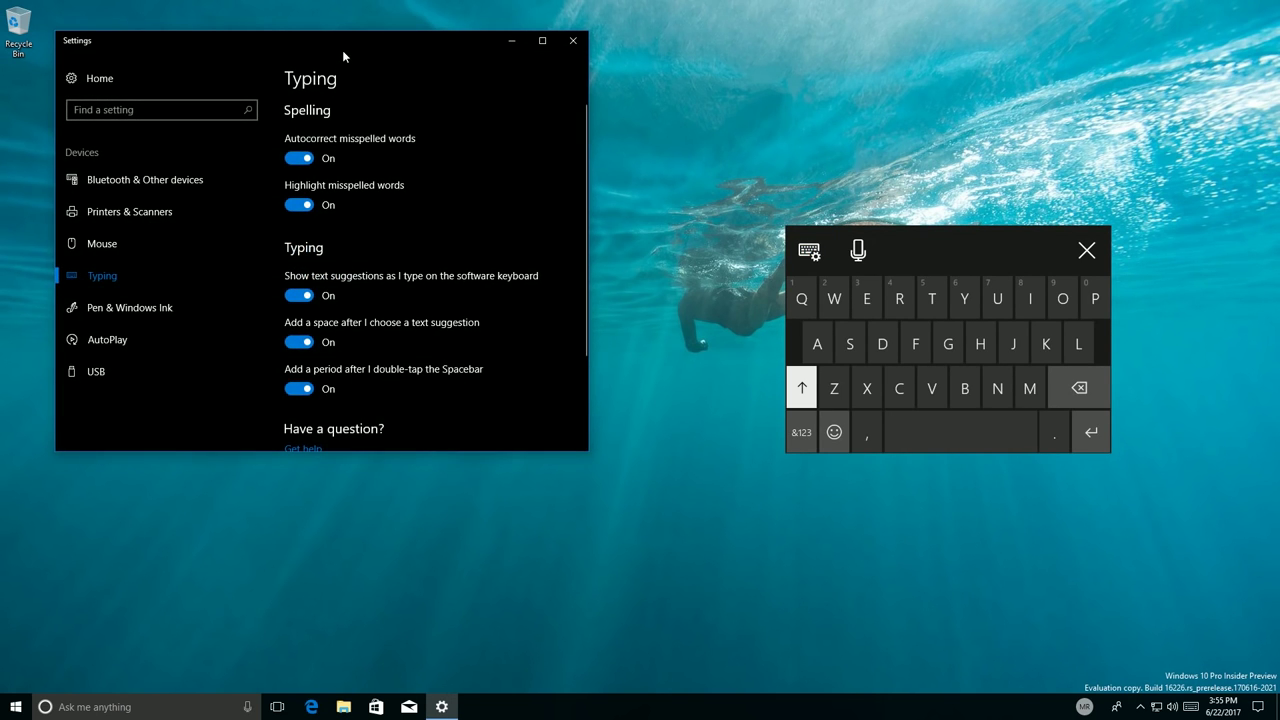
drag(342, 50, 467, 90)
click(697, 80)
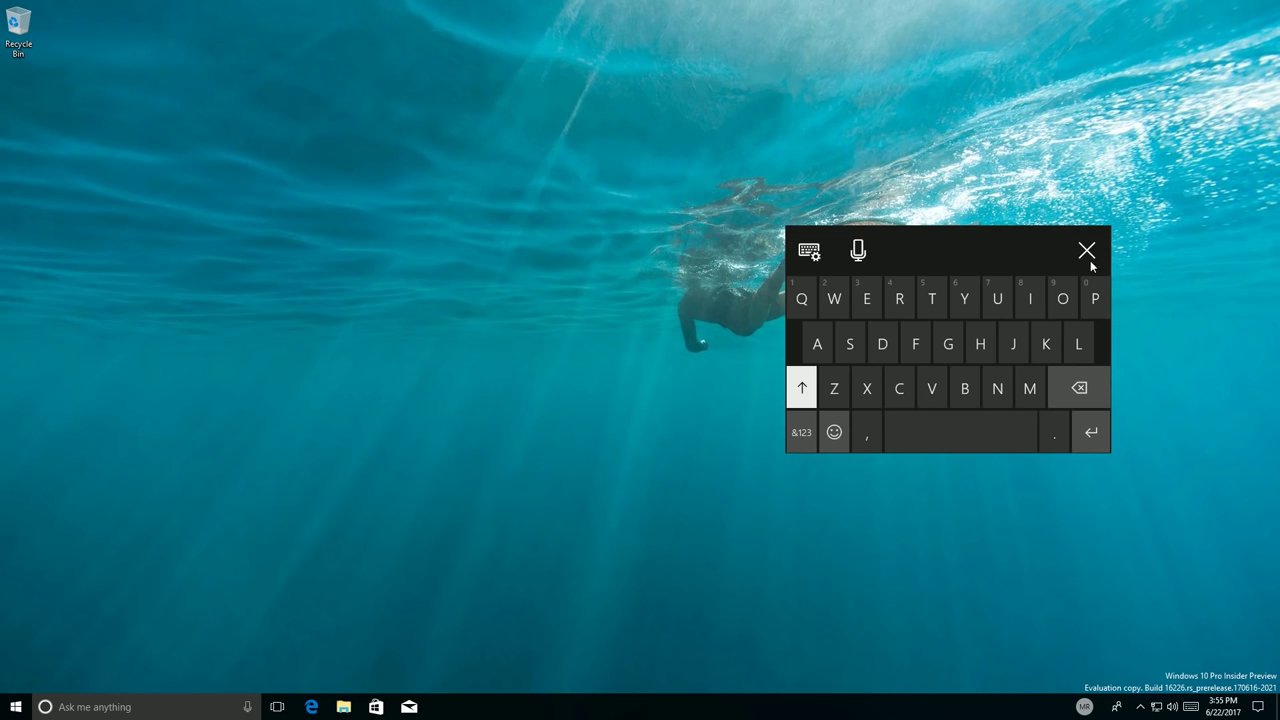
click(1087, 252)
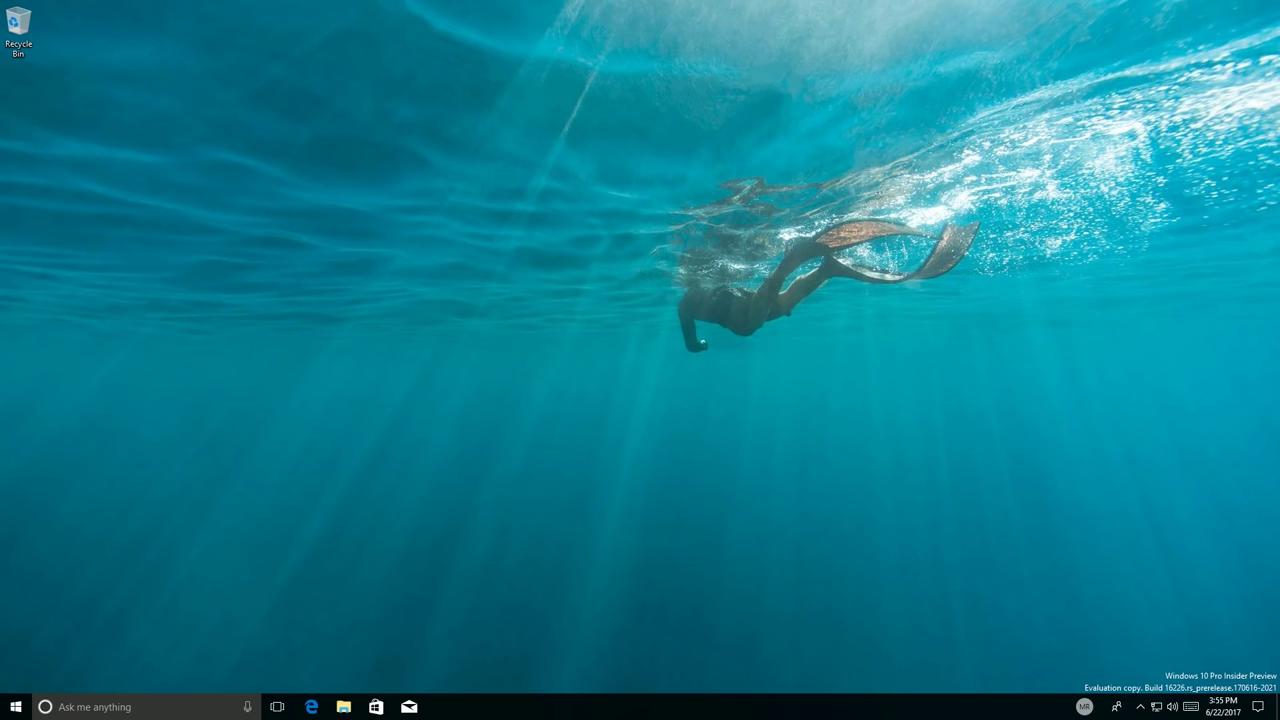
Step: Open Settings enlarged and let Gaming > Xbox Networking finish its latency, packet-loss and NAT checks
click(24, 702)
click(17, 651)
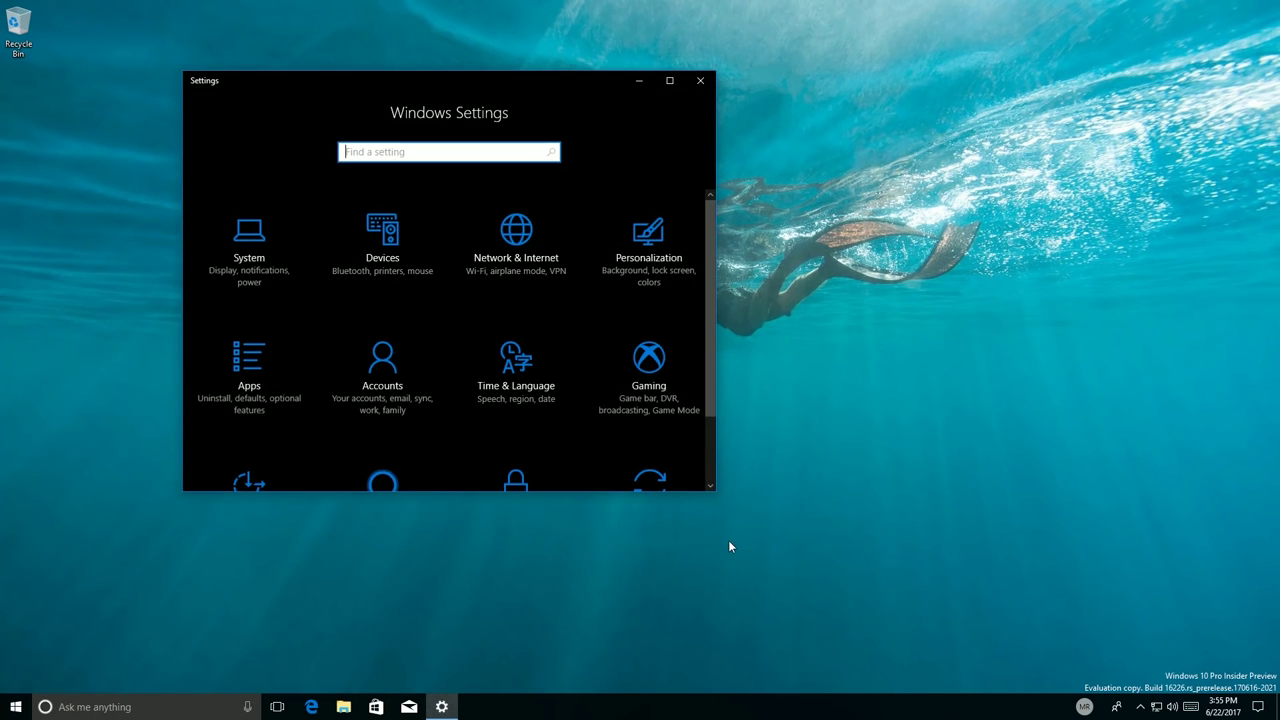
drag(715, 491, 1110, 612)
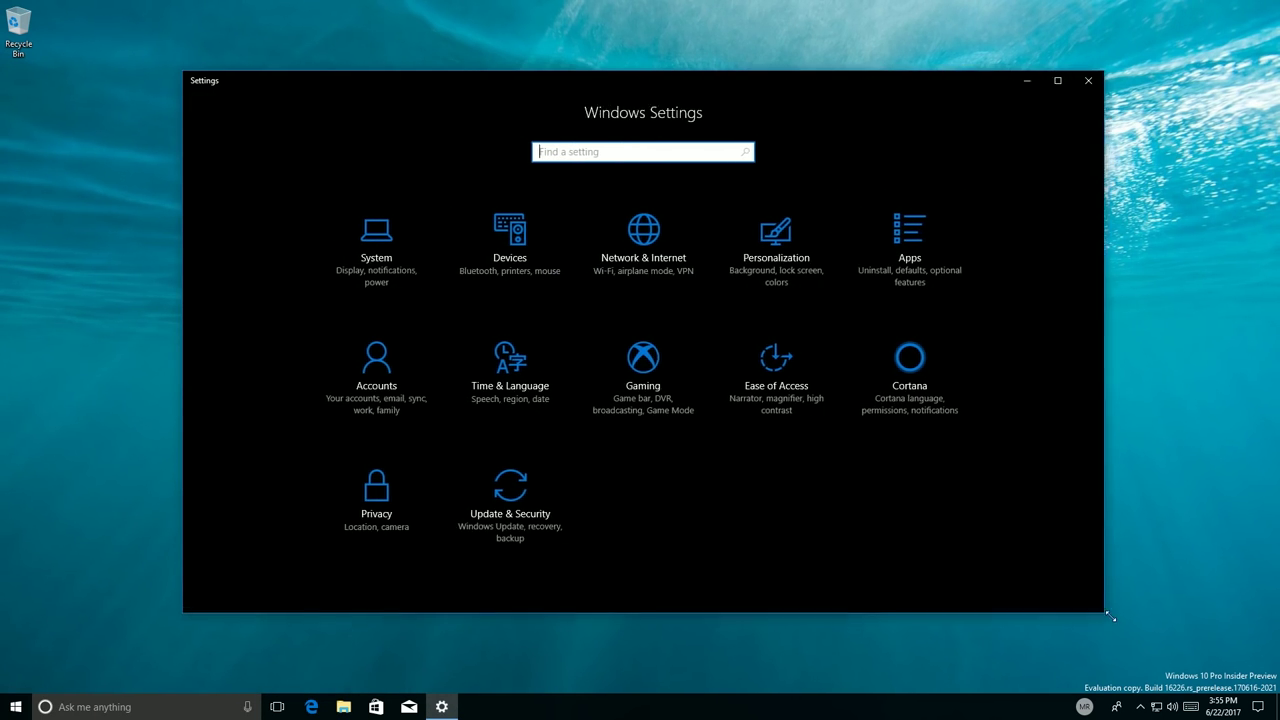
click(646, 392)
click(245, 381)
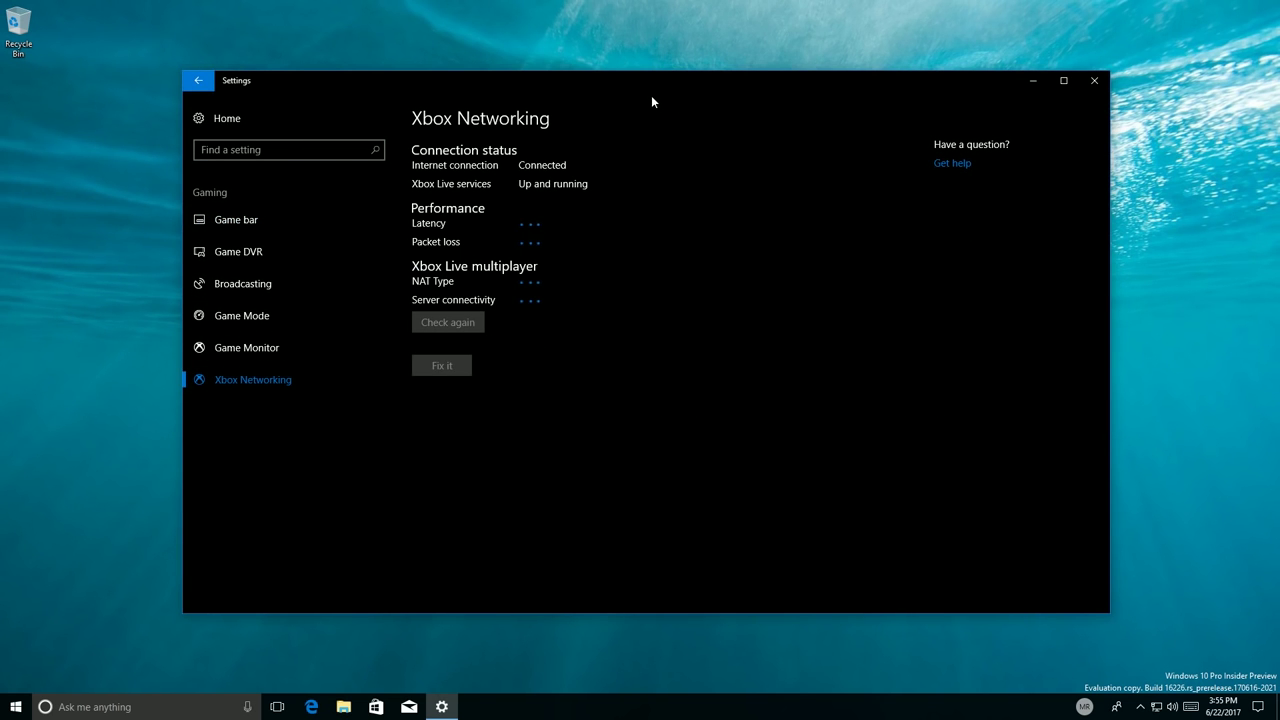
drag(661, 95, 678, 88)
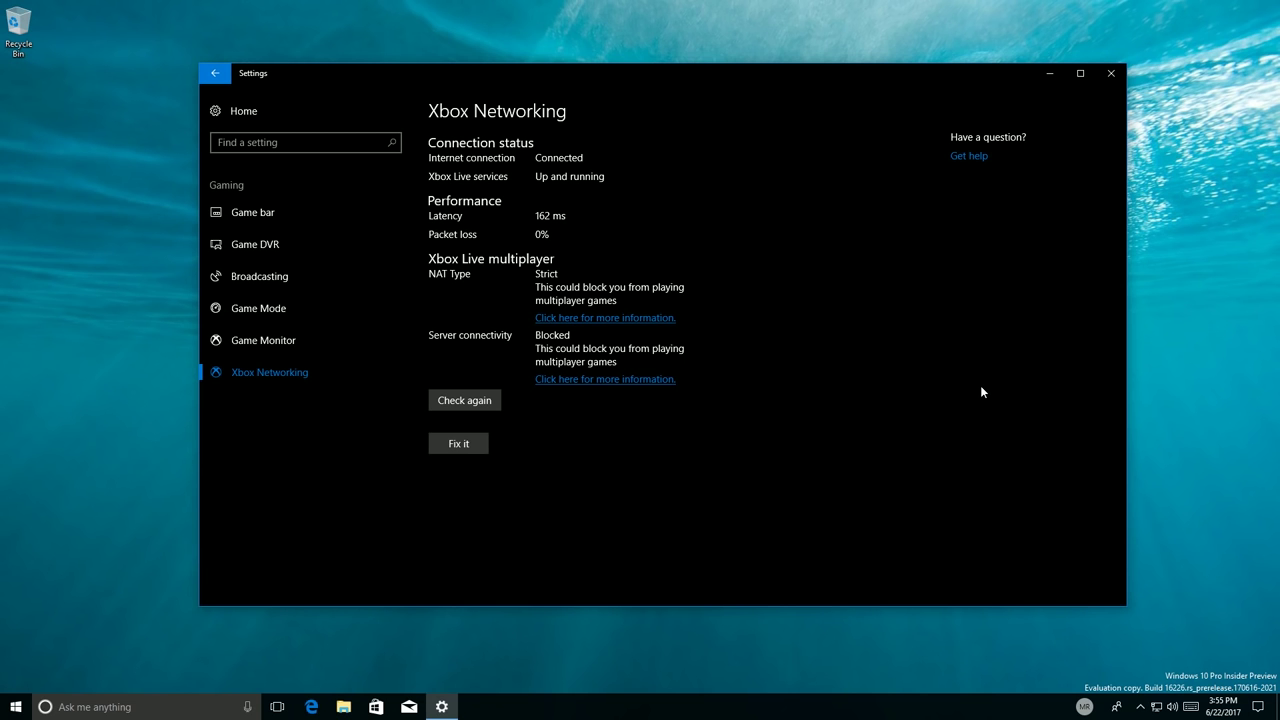
key(ctrl+shift+Escape)
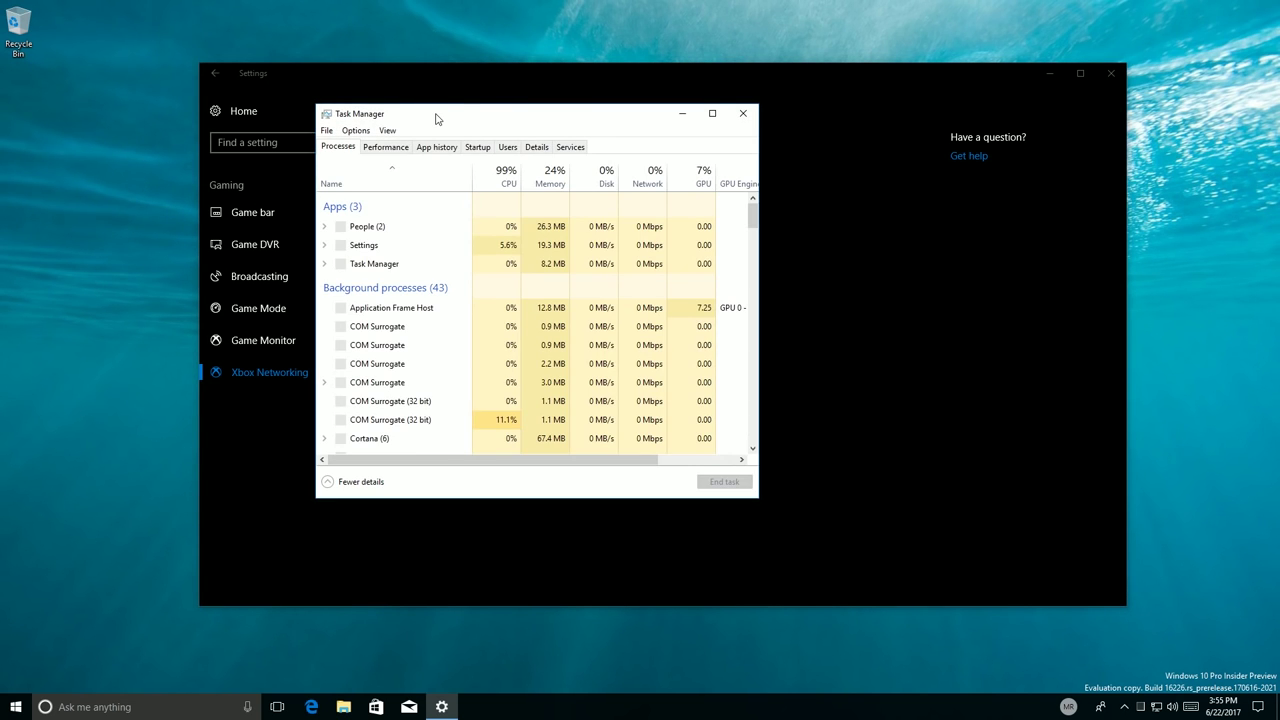
Step: View CPU, memory and GPU 0 graphs in Task Manager's Performance tab, then close it and Settings
click(398, 149)
drag(450, 116, 510, 95)
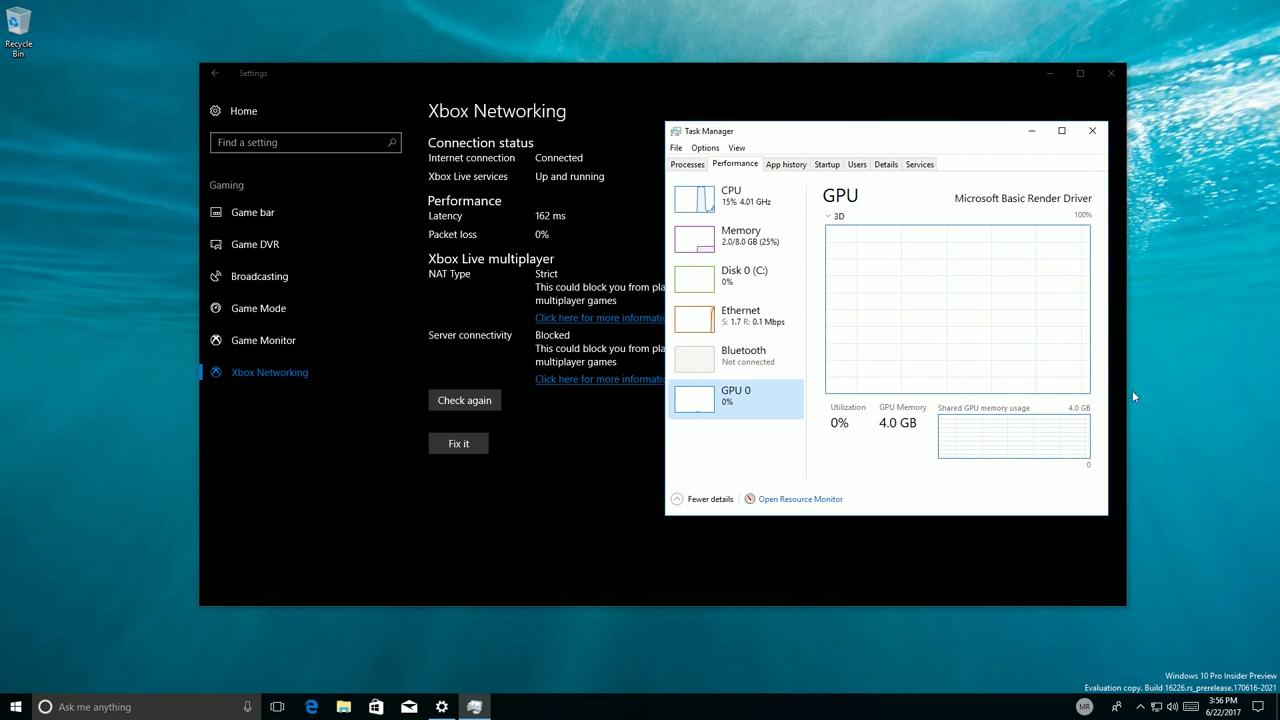
drag(992, 121, 533, 124)
click(300, 205)
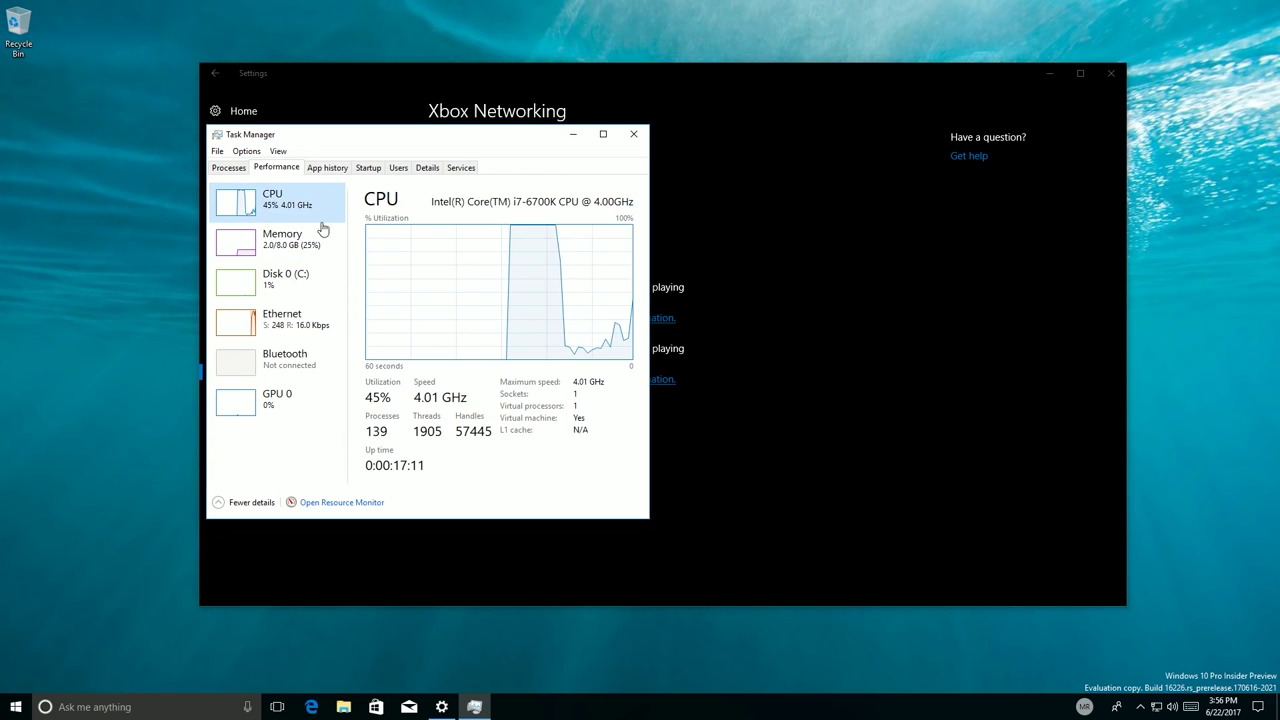
click(295, 240)
click(295, 205)
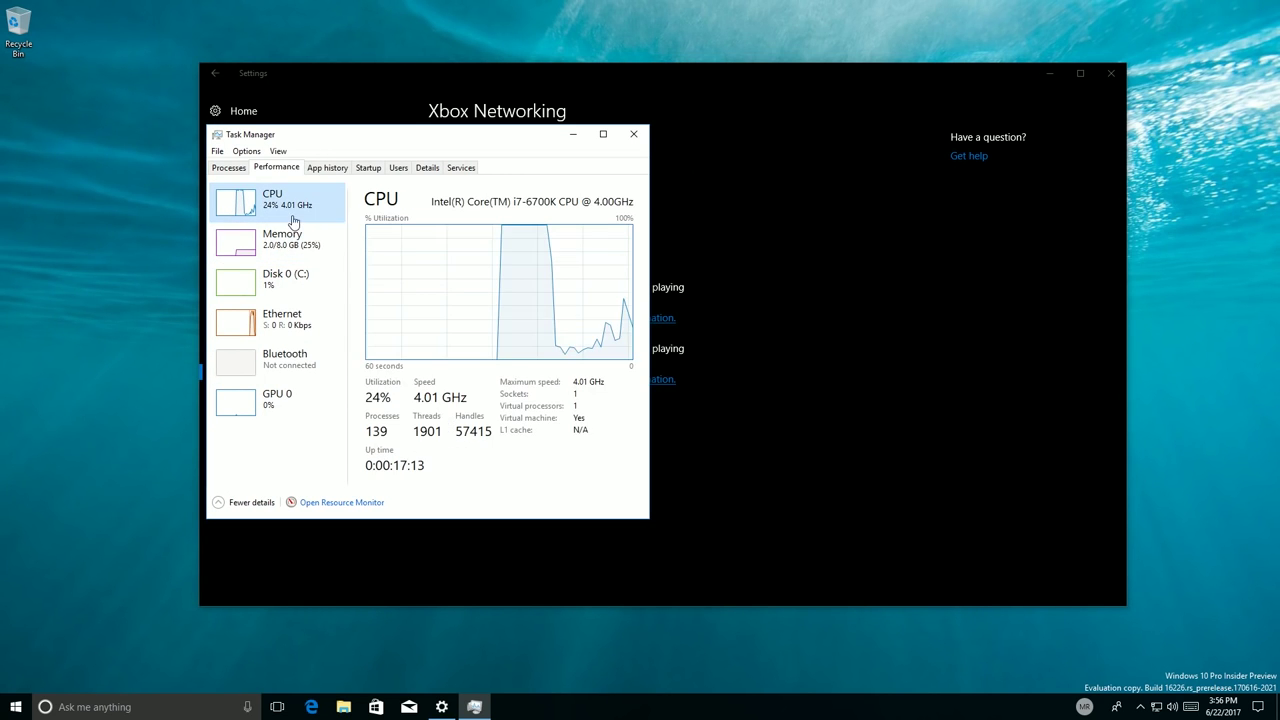
click(275, 395)
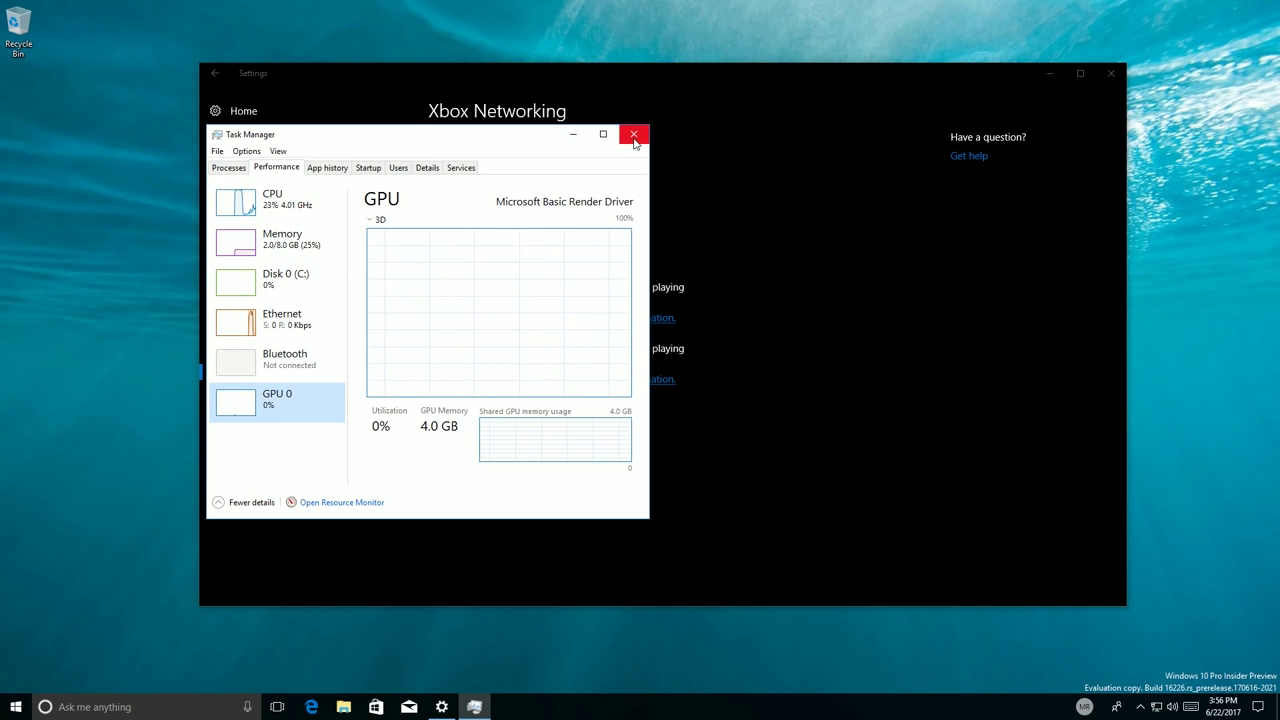
click(633, 134)
click(1108, 75)
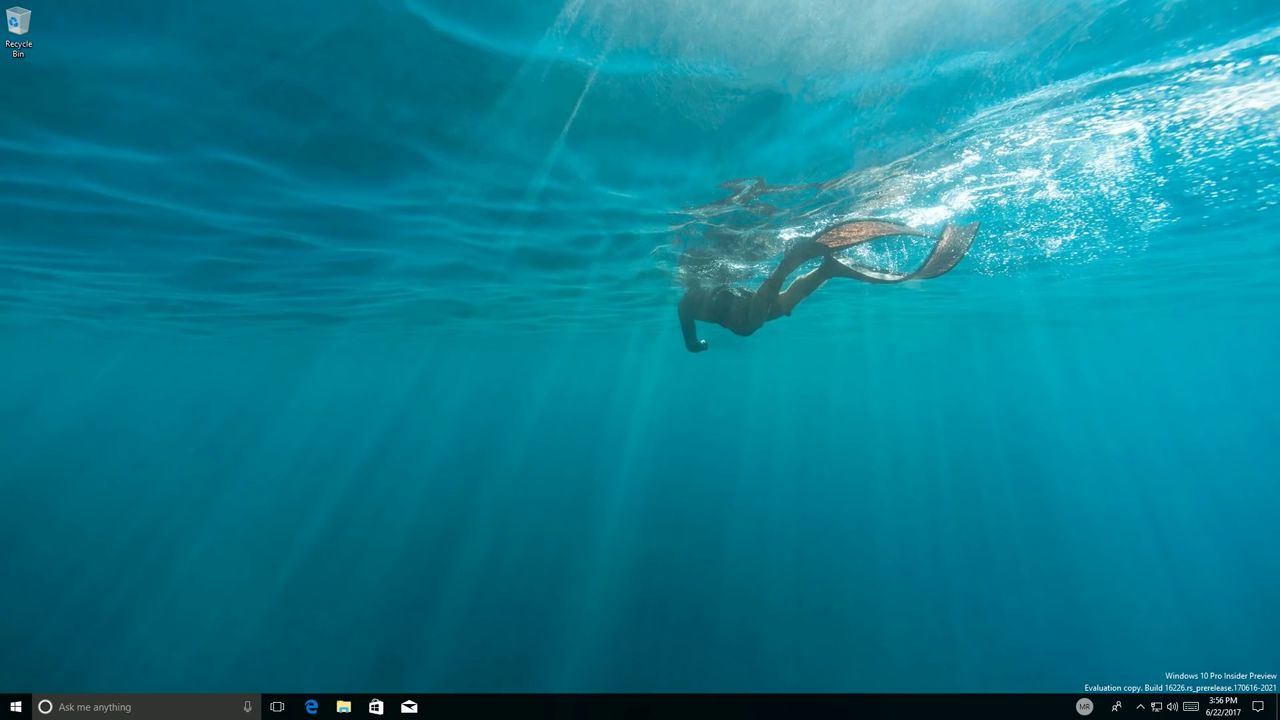
Step: Switch Storage sense on under Settings > System > Storage to auto-clean temporary and recycle bin files
click(16, 707)
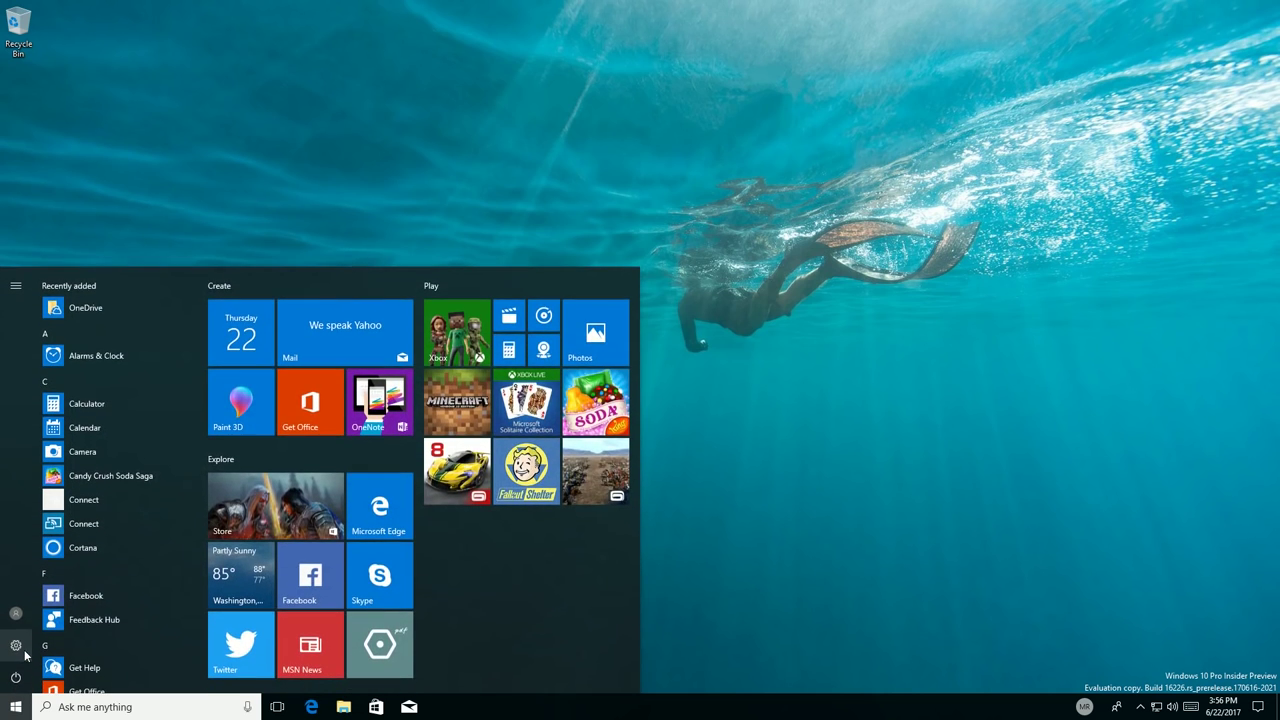
click(16, 645)
click(420, 235)
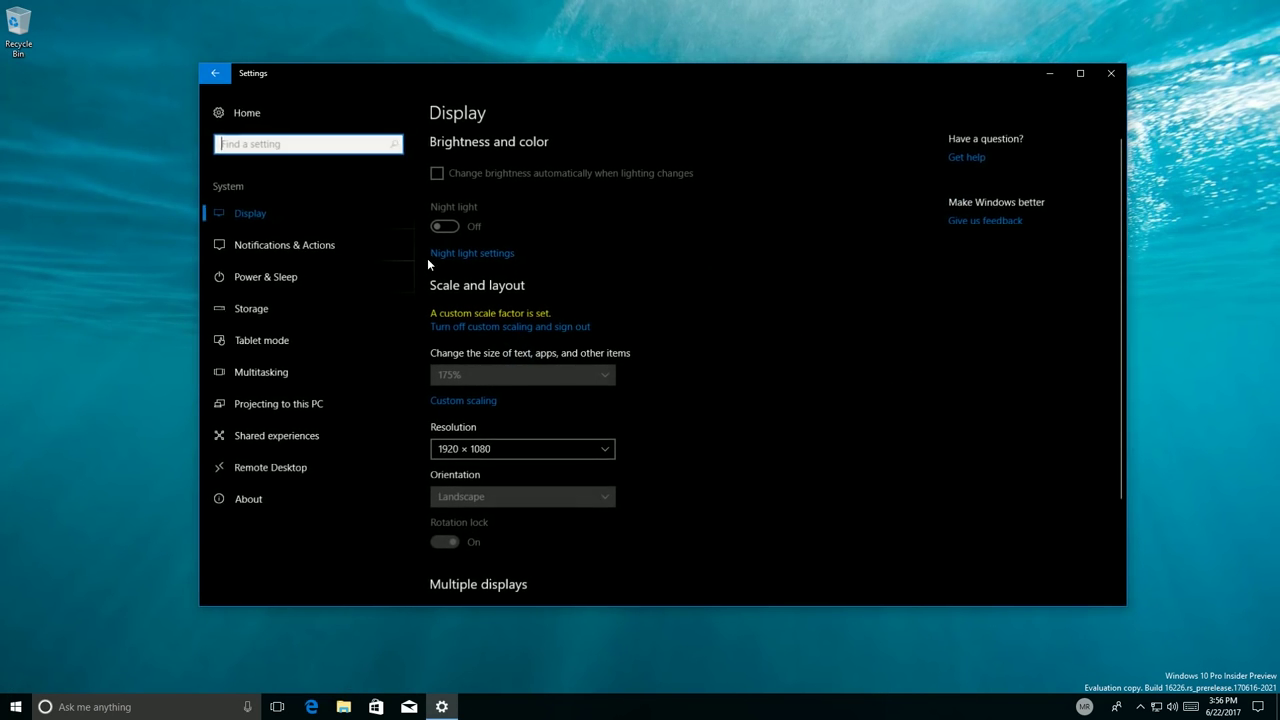
click(279, 308)
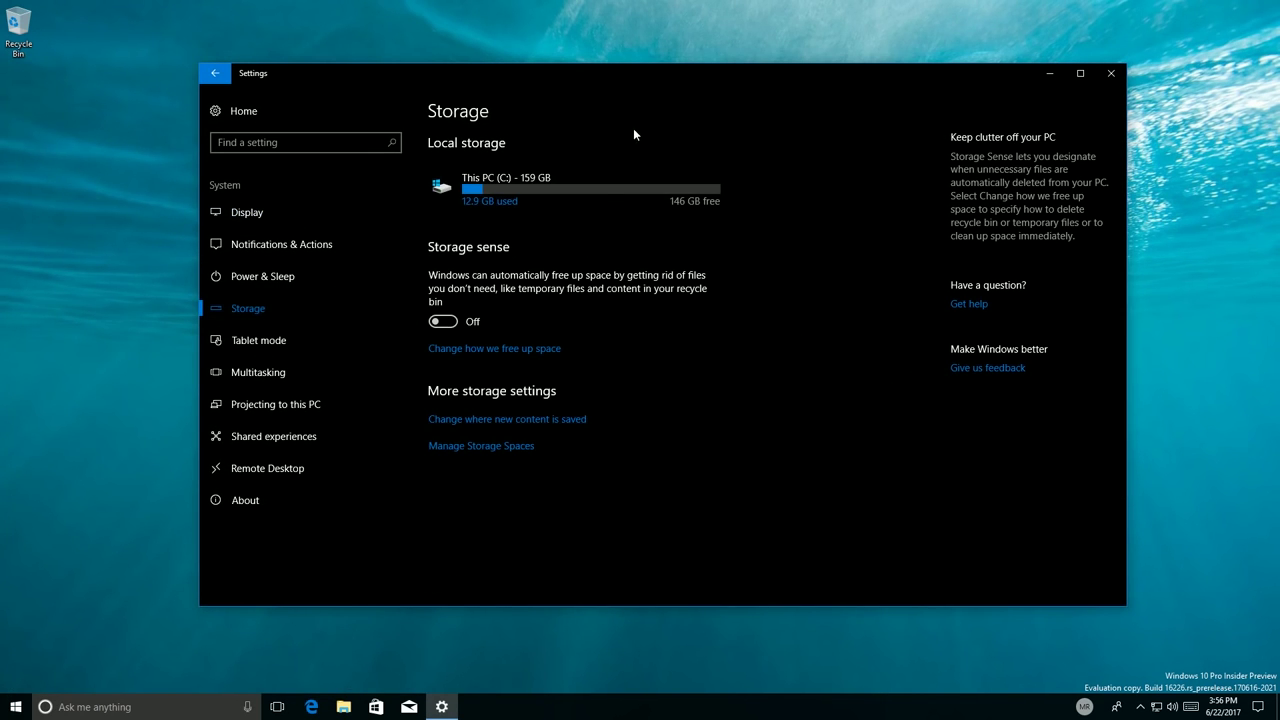
click(469, 358)
drag(449, 77, 568, 55)
click(349, 159)
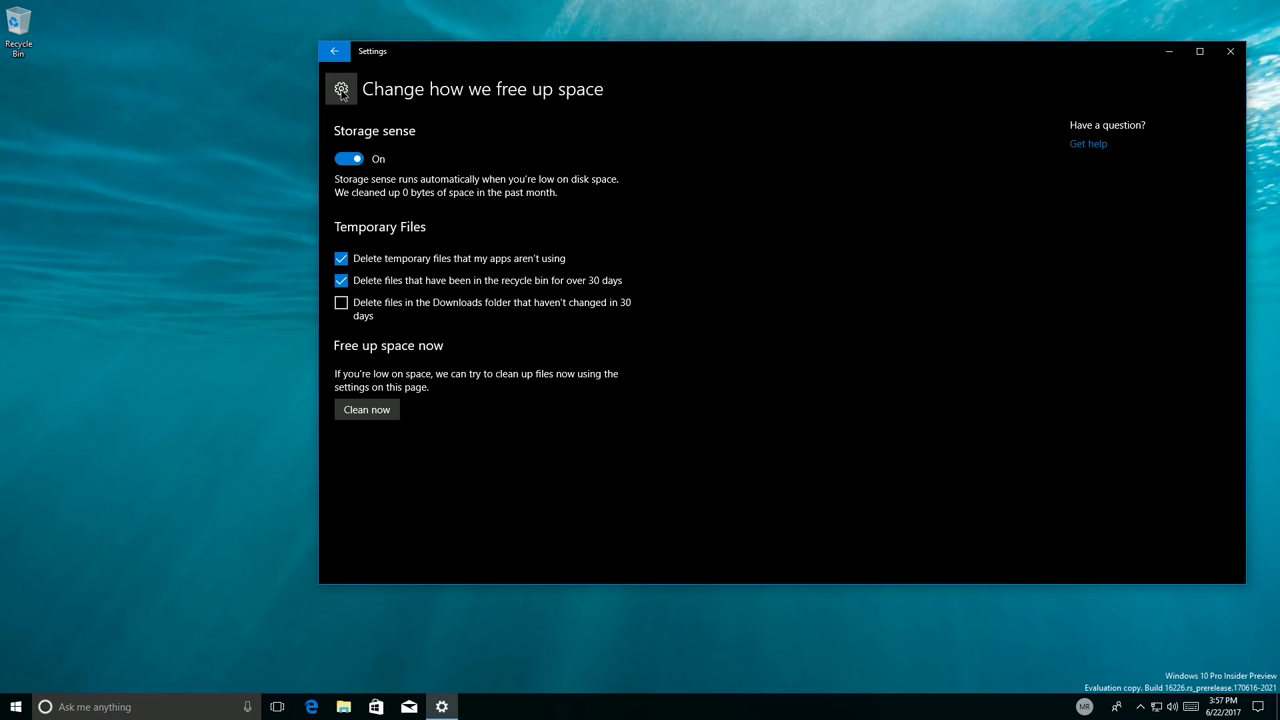
Step: Run Check for updates in Update & Security > Windows Update until it reports up to date
click(334, 51)
click(646, 457)
click(627, 195)
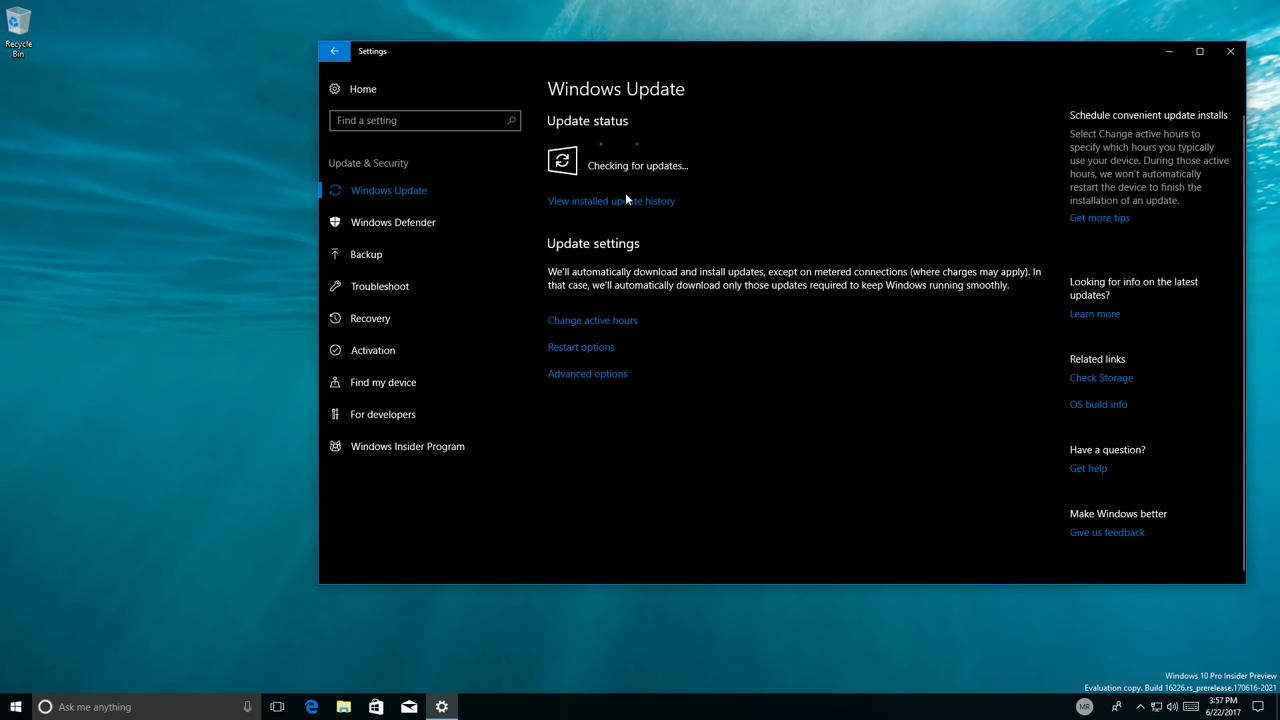
drag(825, 55, 782, 63)
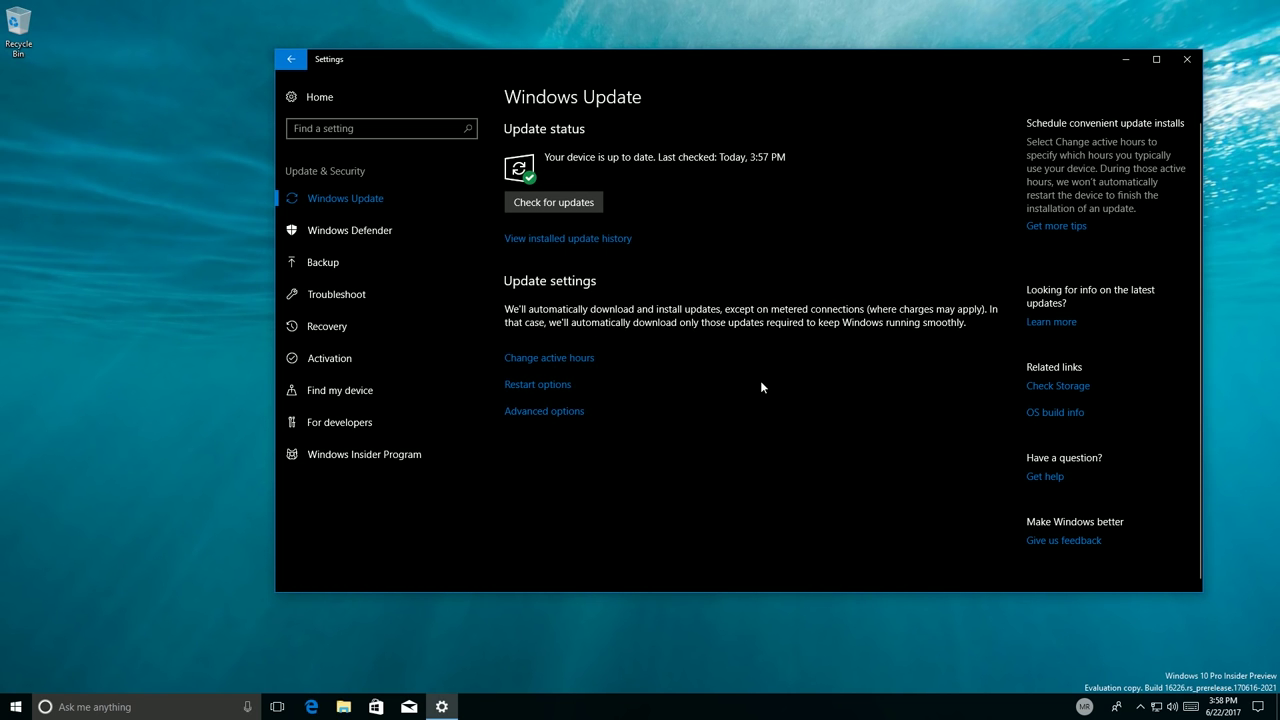
key(super+e)
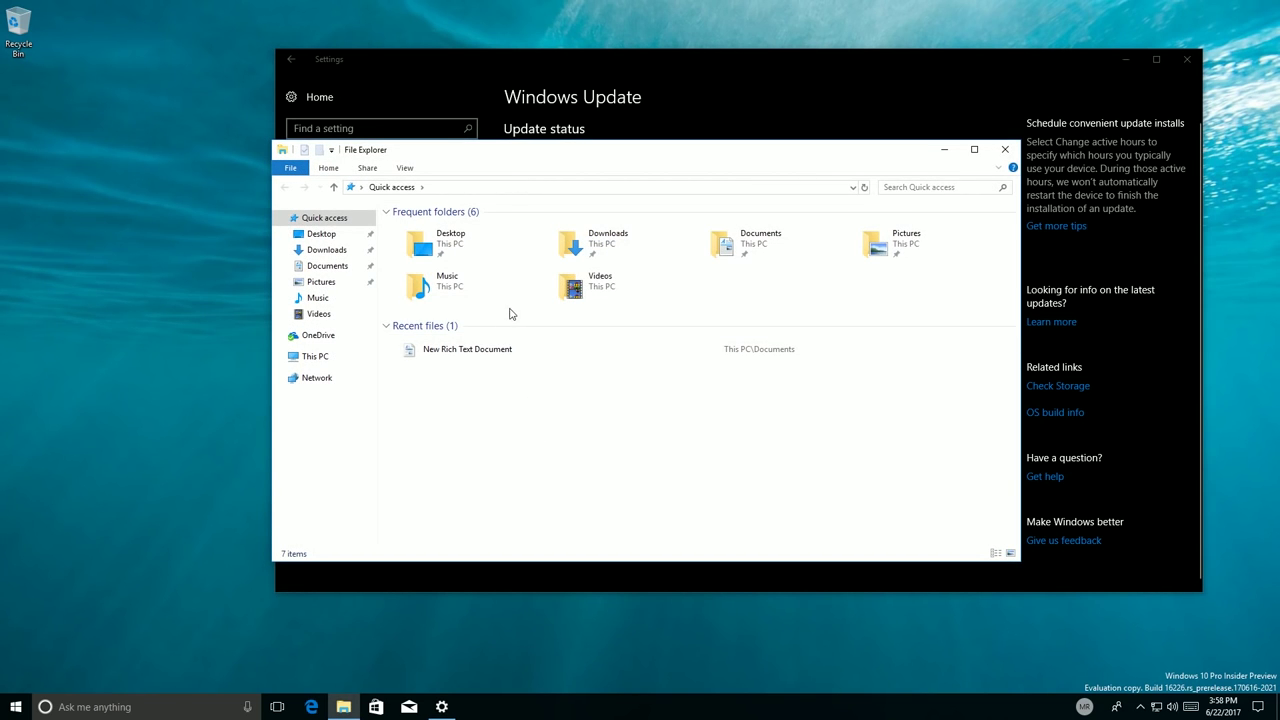
Step: Share New Rich Text Document with a contact, viewing their connected Apps and People tabs
right_click(462, 348)
click(545, 420)
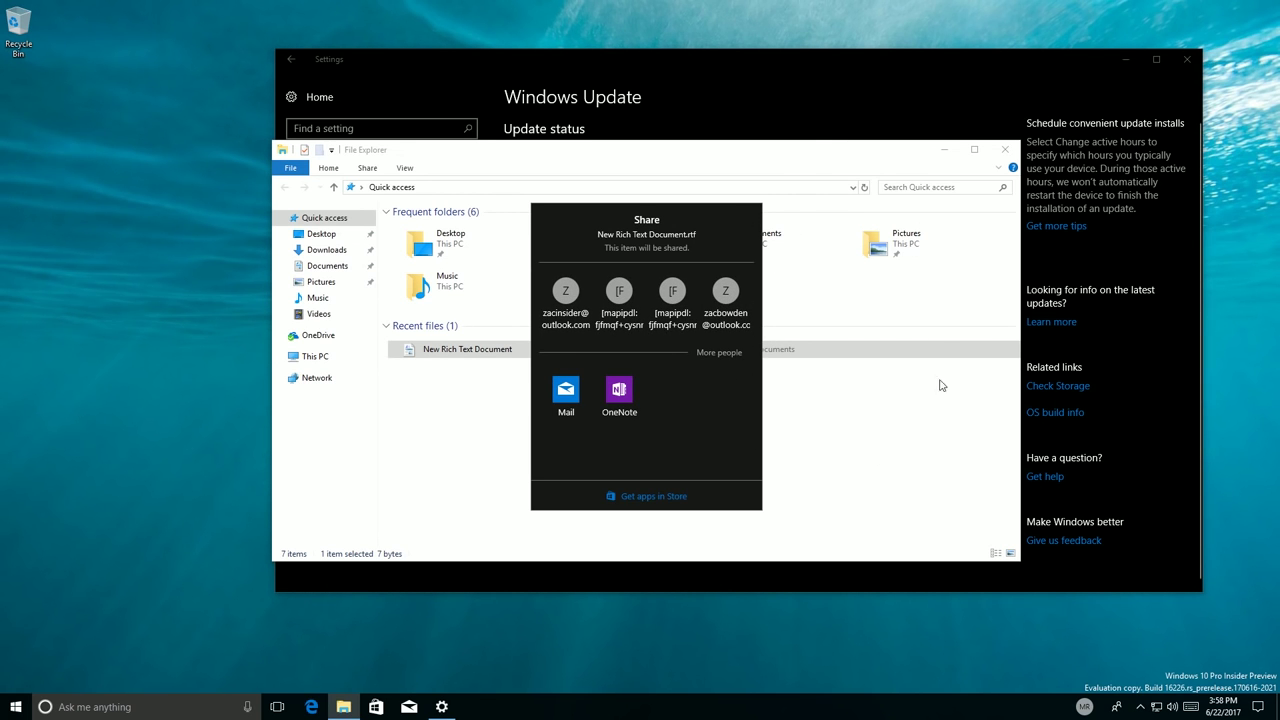
click(1084, 707)
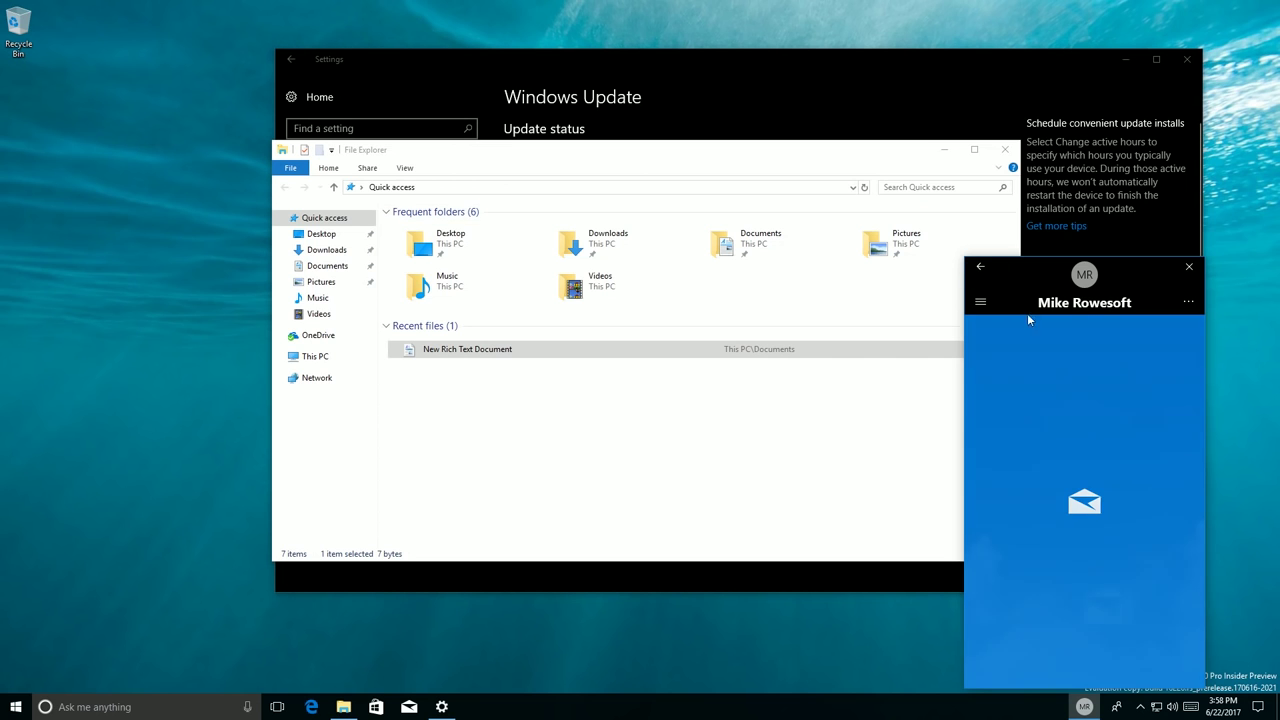
click(1106, 310)
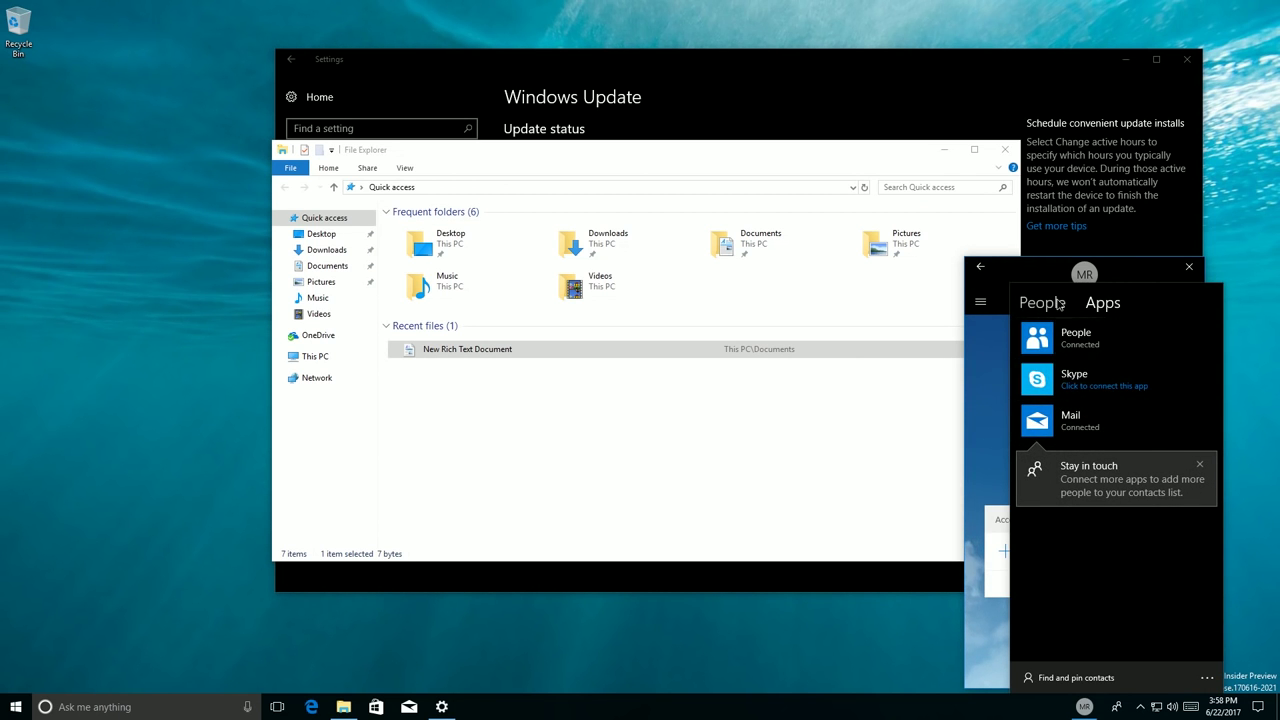
click(1042, 303)
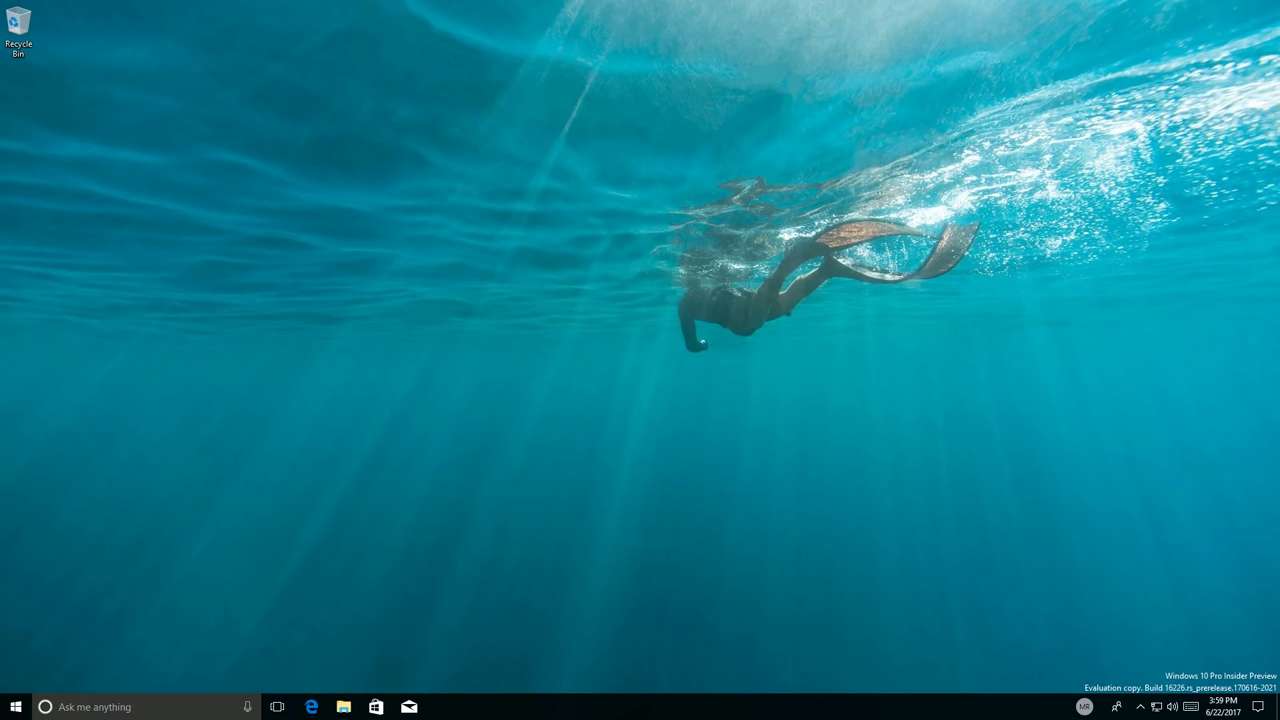